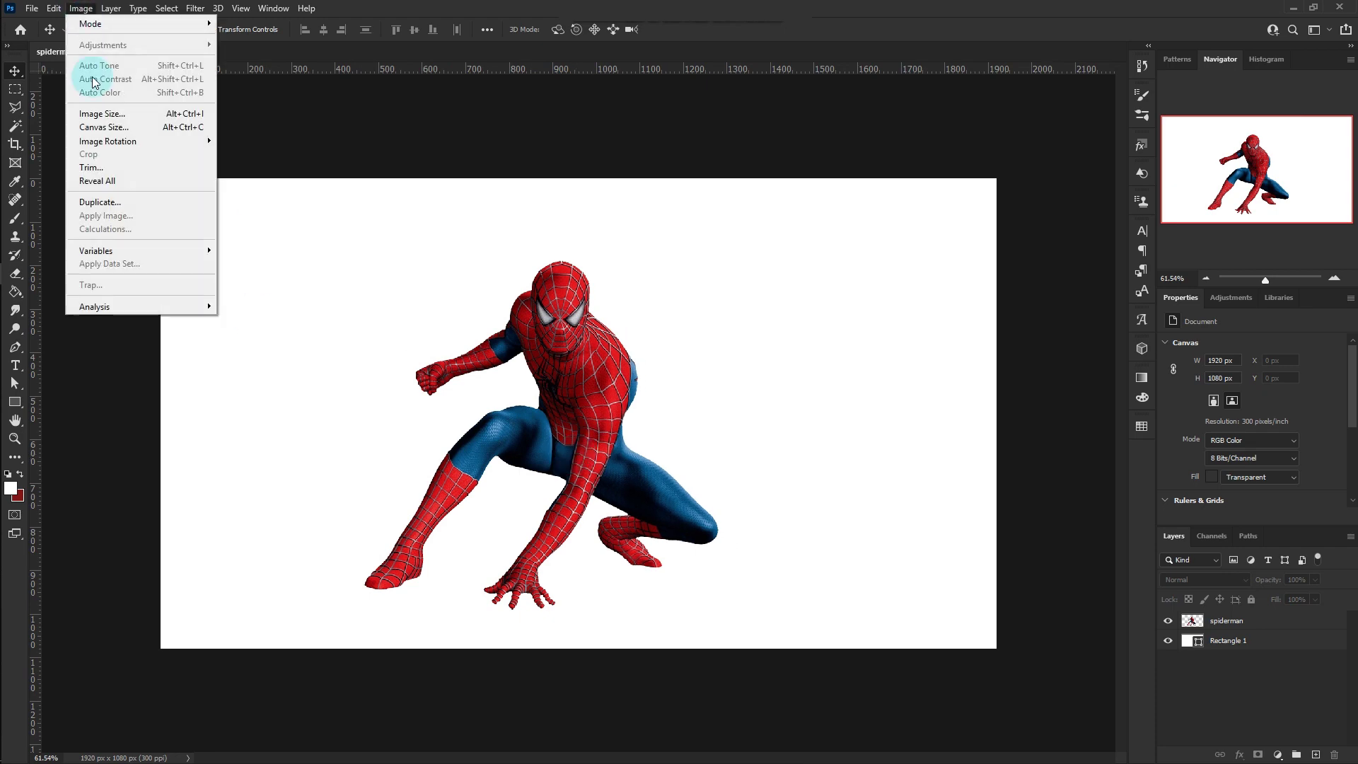
Step: Check the canvas size, then copy a one-pixel column of Spider-Man onto a new layer
click(106, 112)
click(726, 379)
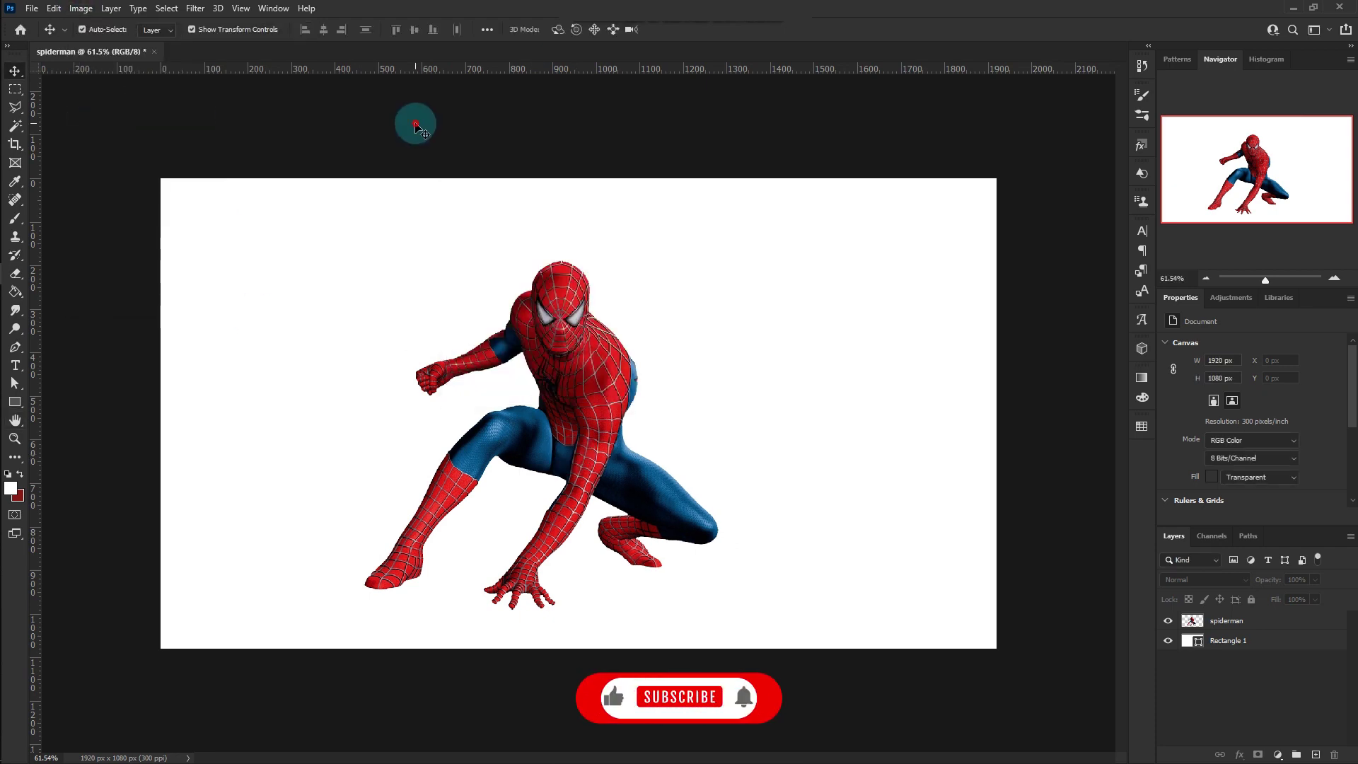
click(1274, 621)
click(16, 90)
click(123, 209)
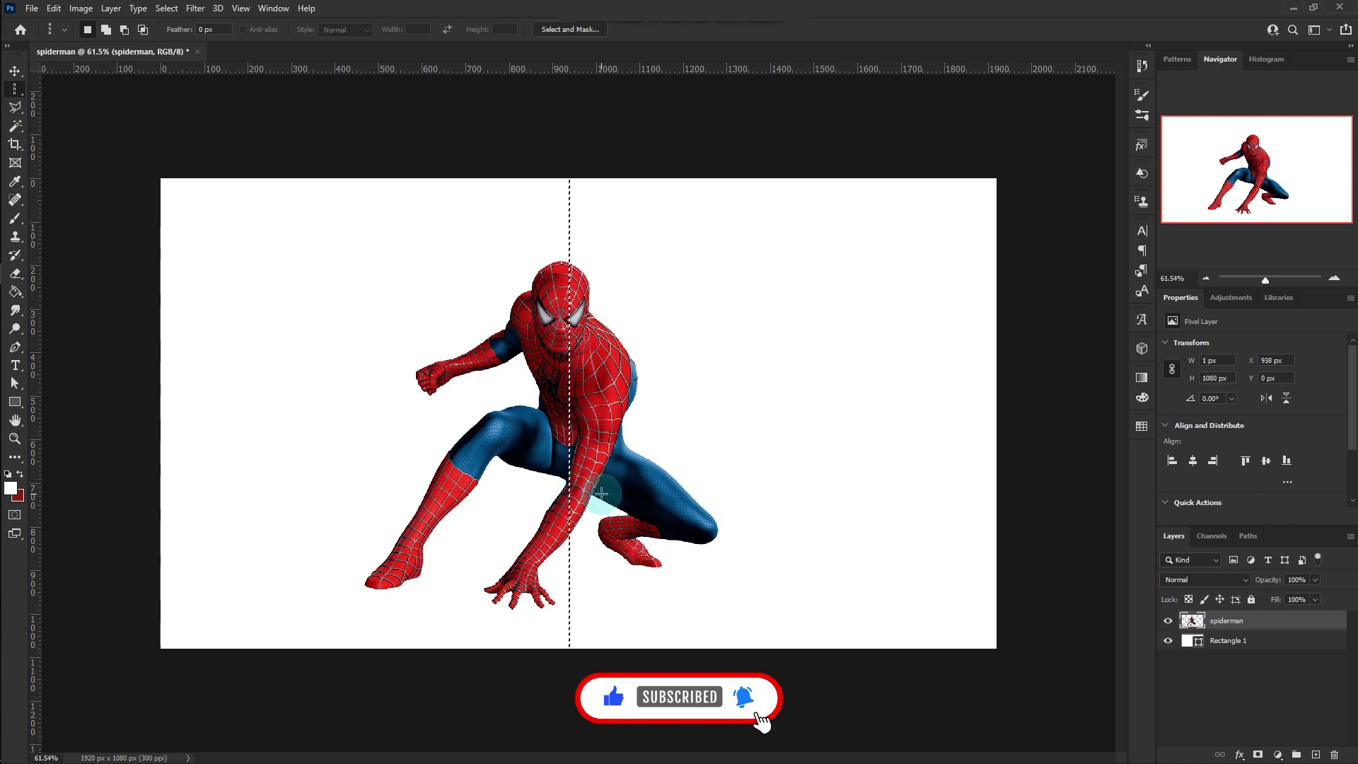
click(14, 70)
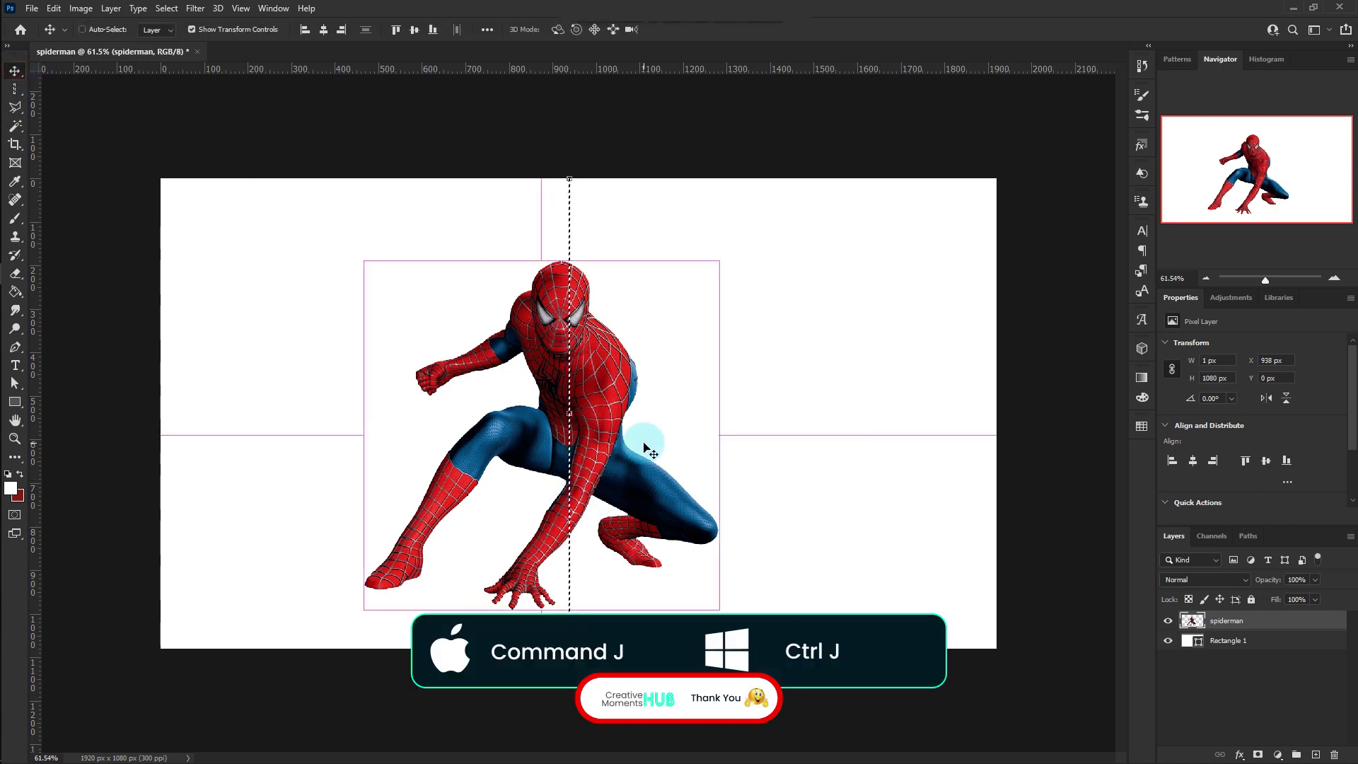
key(ctrl+j)
click(1256, 629)
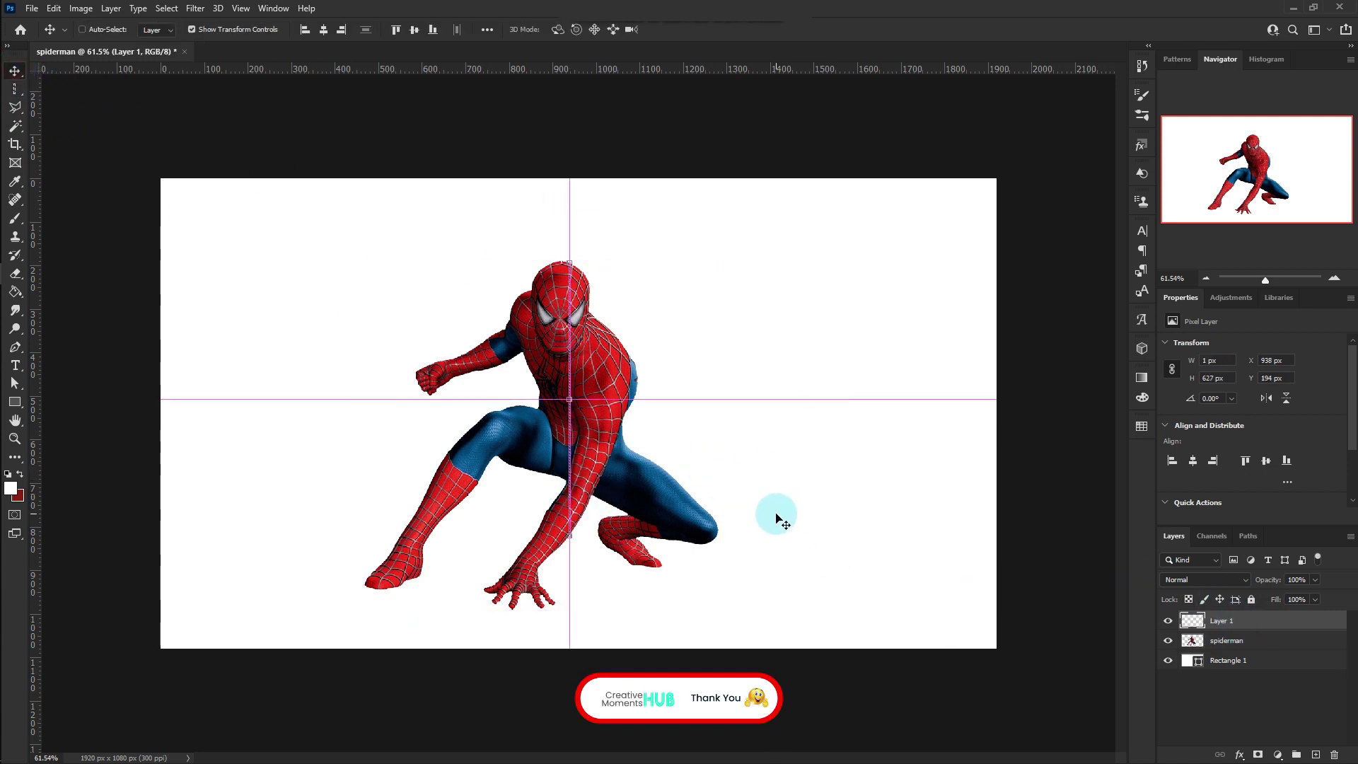
Step: Stretch the column into streaks reaching both canvas edges and move Spider-Man above them
key(ctrl+t)
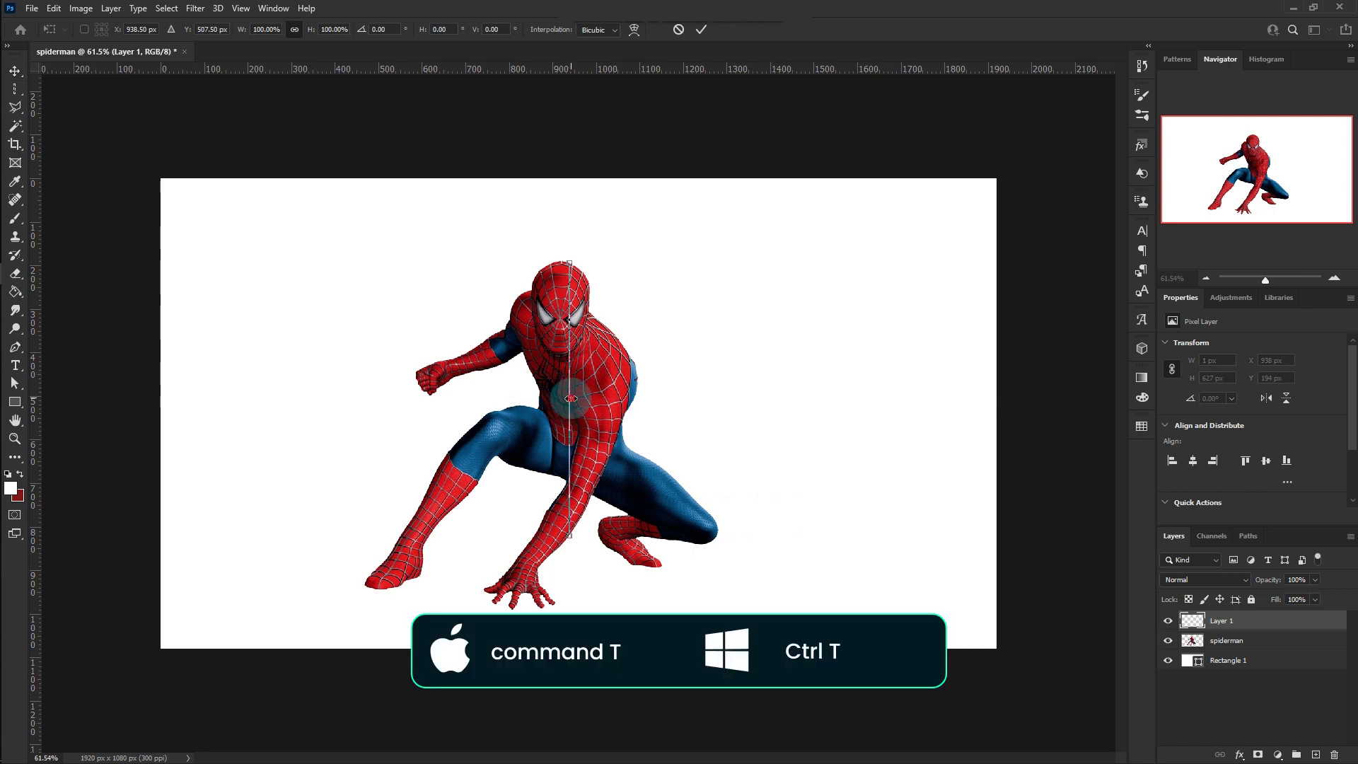
drag(571, 398, 996, 398)
drag(569, 398, 161, 399)
click(701, 29)
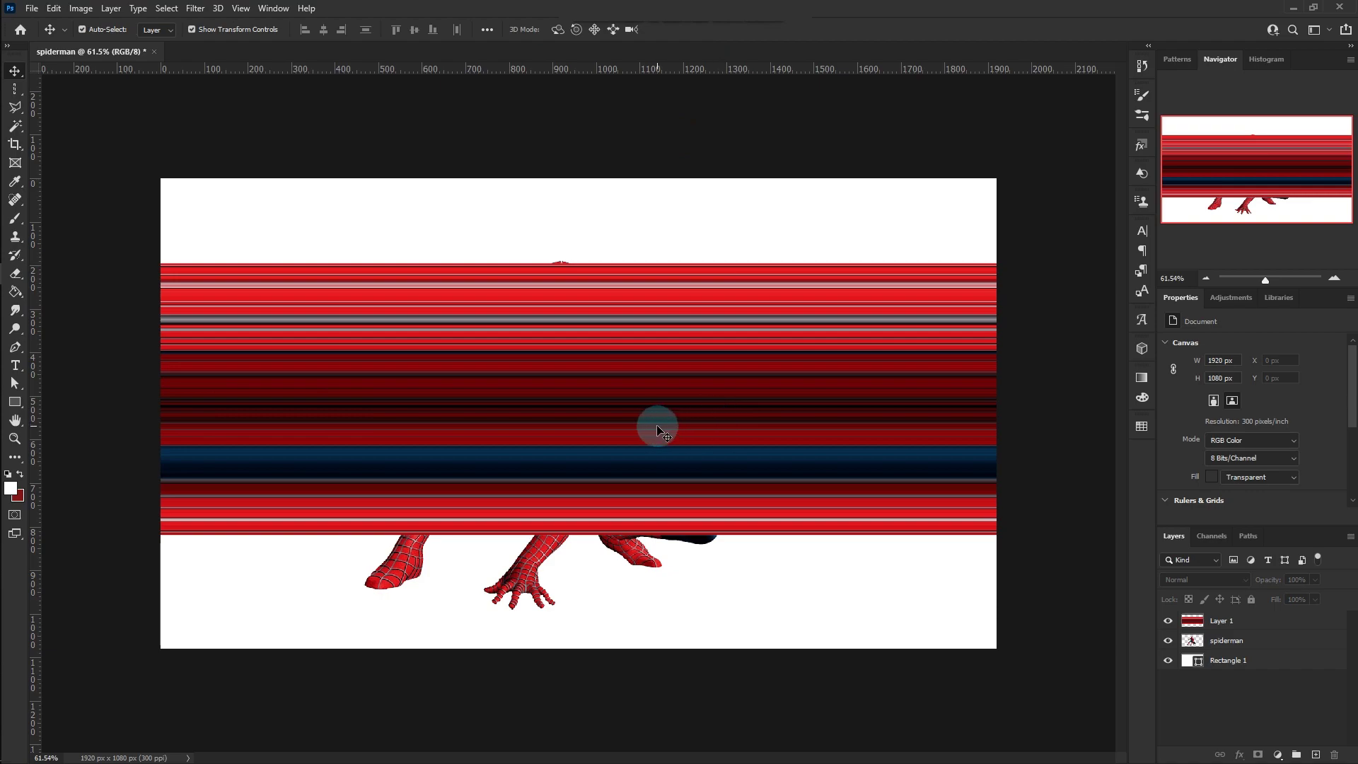
drag(1231, 644, 1228, 621)
Step: Select a thin strip at Spider-Man's hand and stretch it across the full 1920 px width
key(m)
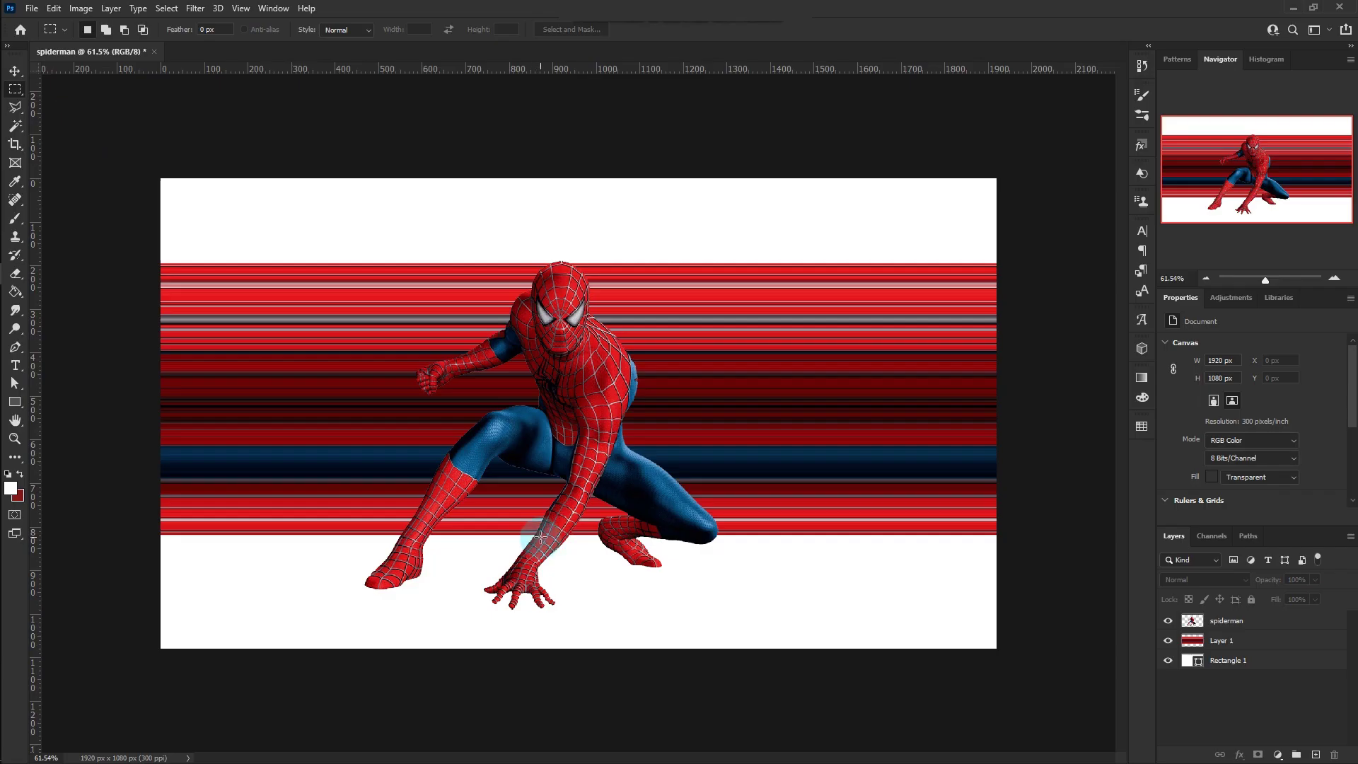
drag(531, 533, 537, 593)
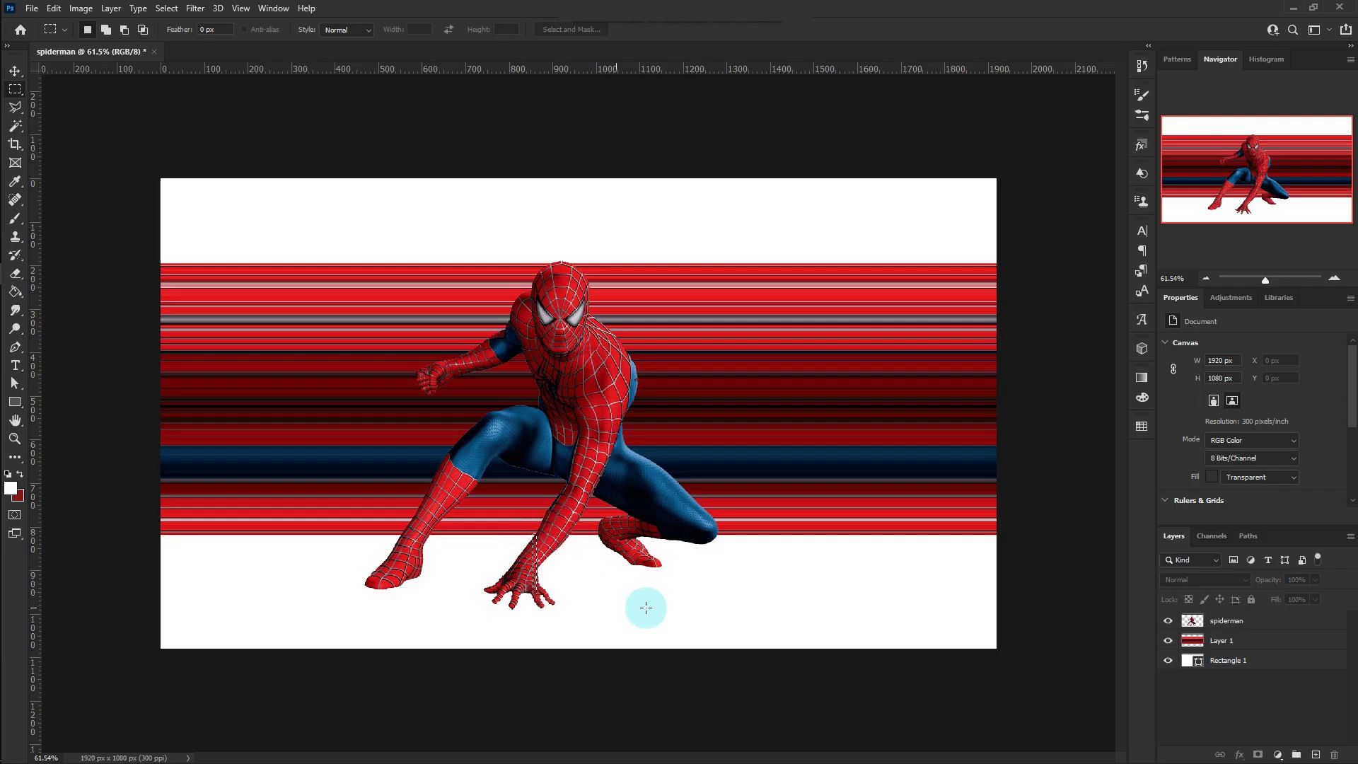
key(ctrl+t)
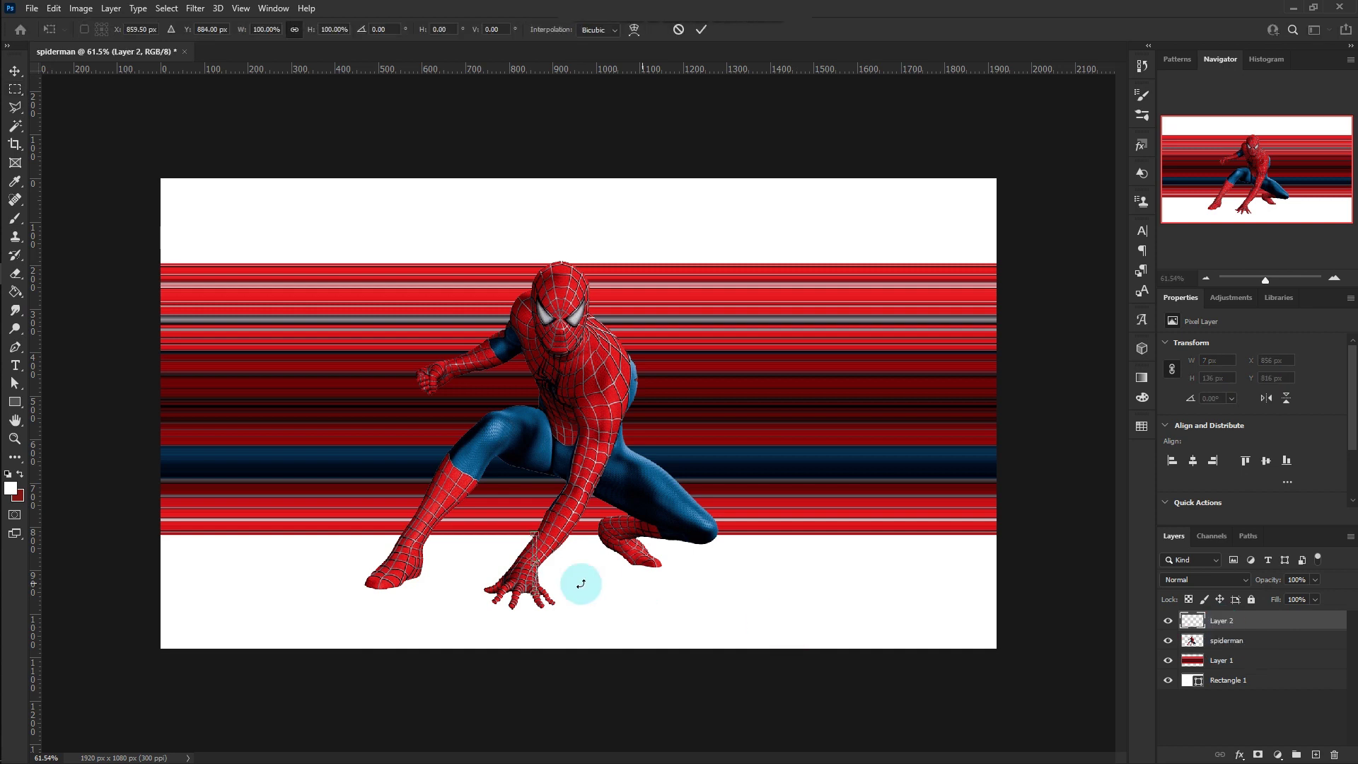
drag(539, 563, 160, 570)
click(701, 29)
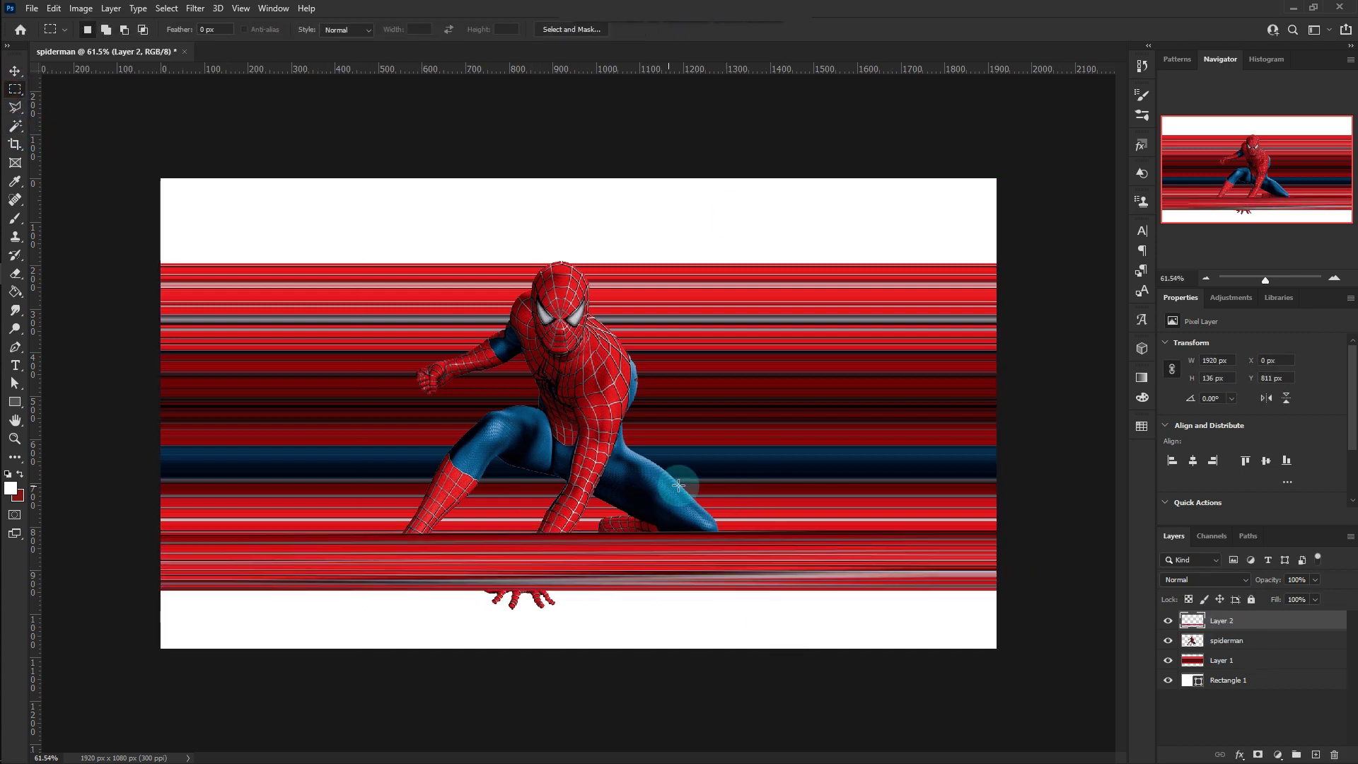
Step: Copy a thin strip down Spider-Man's thigh and stretch it across the canvas width
drag(678, 485, 675, 532)
click(1197, 642)
key(ctrl+j)
key(ctrl+t)
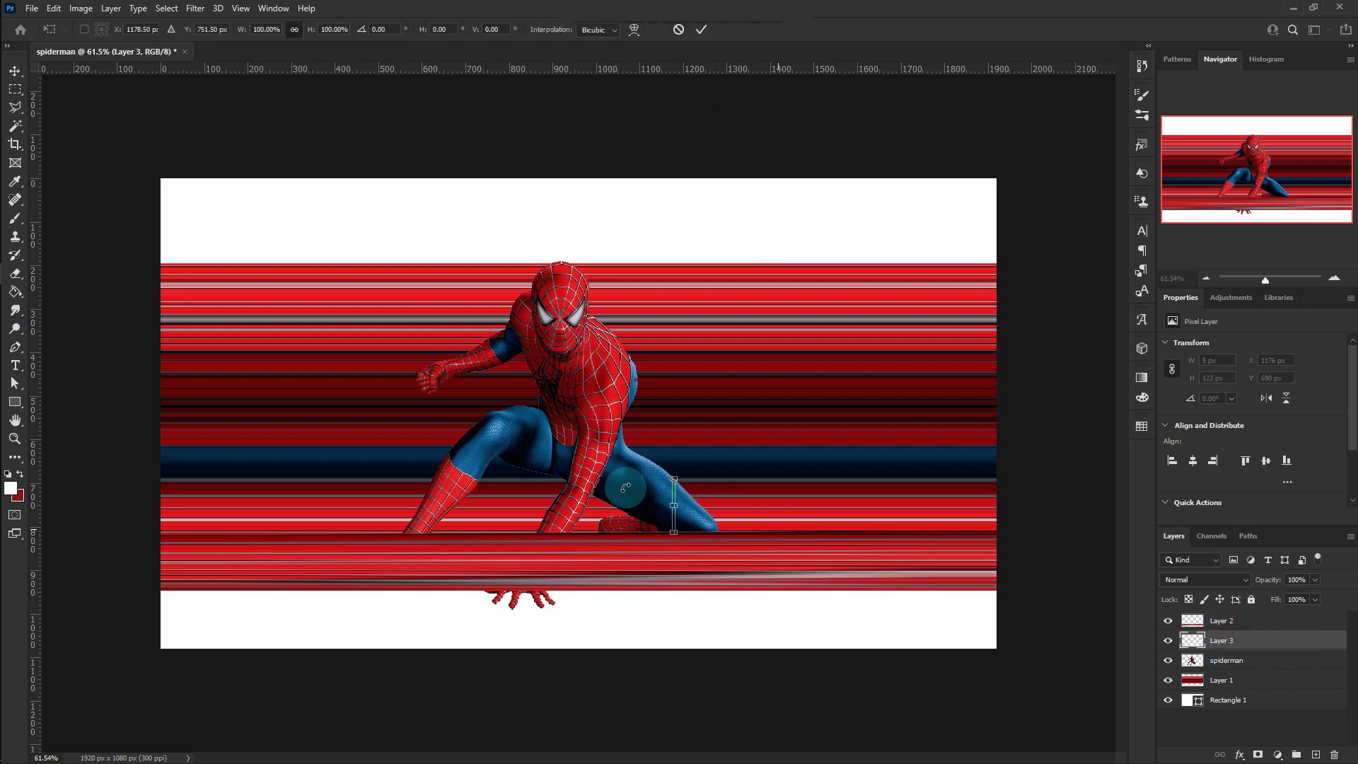
drag(674, 505, 181, 515)
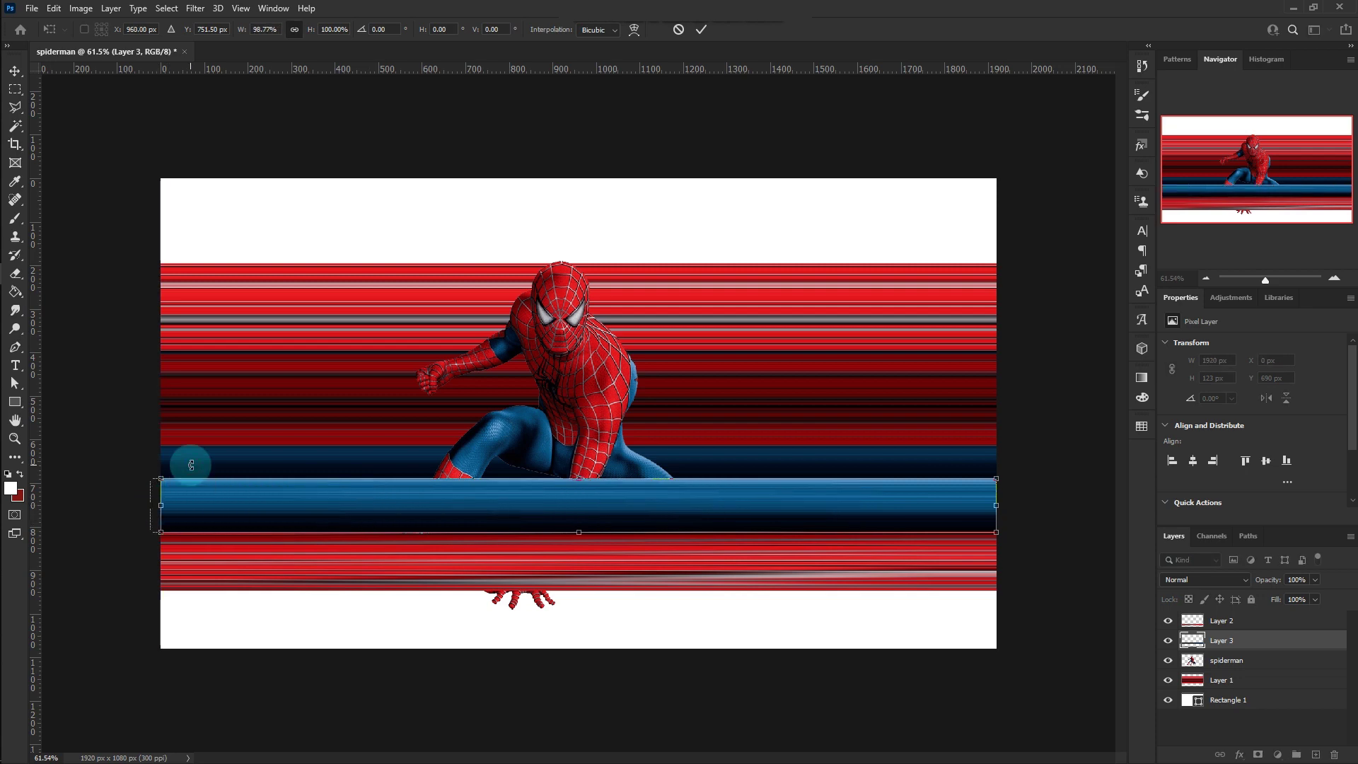
key(Return)
Step: Merge the streak layers with Ctrl+E into one layer, keeping Spider-Man on top
key(v)
click(970, 452)
click(1070, 558)
drag(1233, 662, 1238, 613)
click(1230, 680)
shift+click(1243, 643)
key(ctrl+e)
drag(1230, 640, 1224, 612)
Step: Move the streak band to the top of the canvas and shorten it to 607 px tall
ctrl+click(1061, 551)
drag(788, 433, 786, 349)
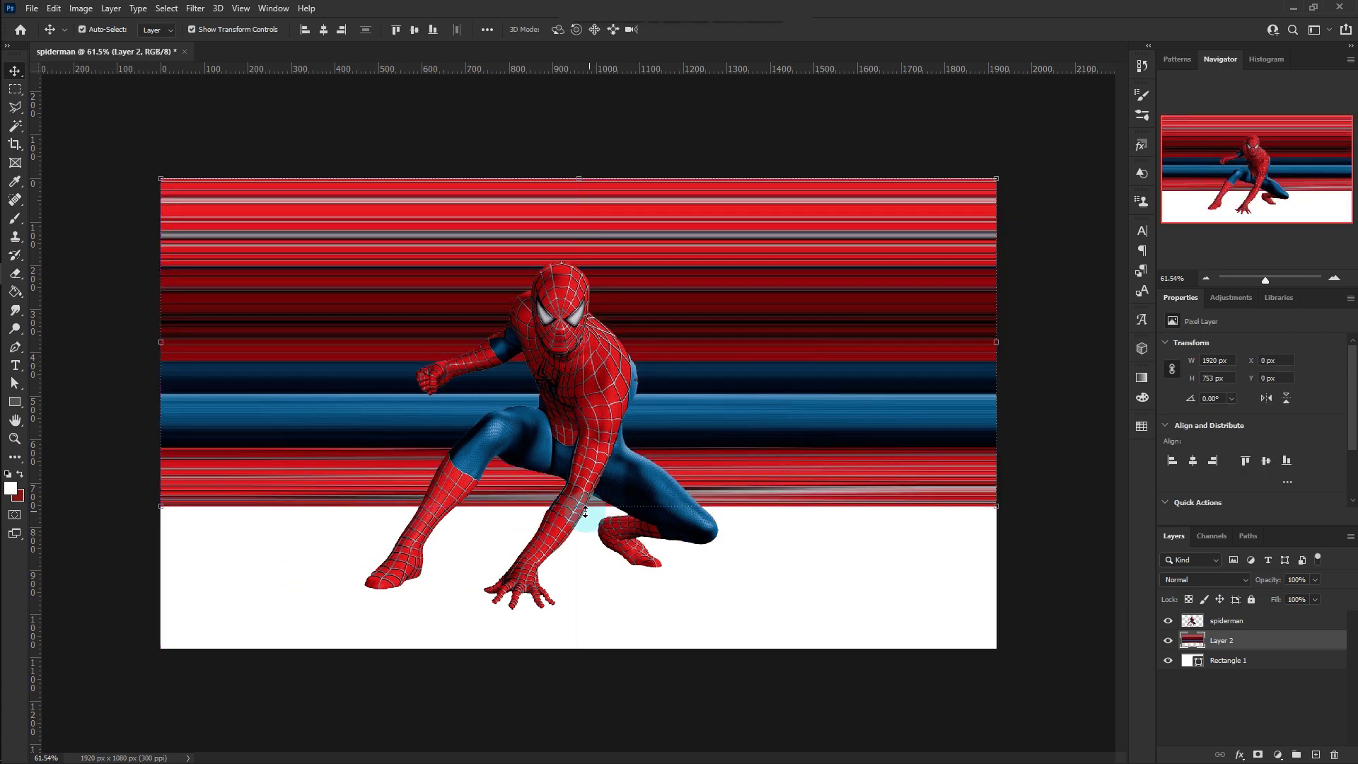
key(ctrl+t)
drag(578, 506, 576, 442)
click(703, 104)
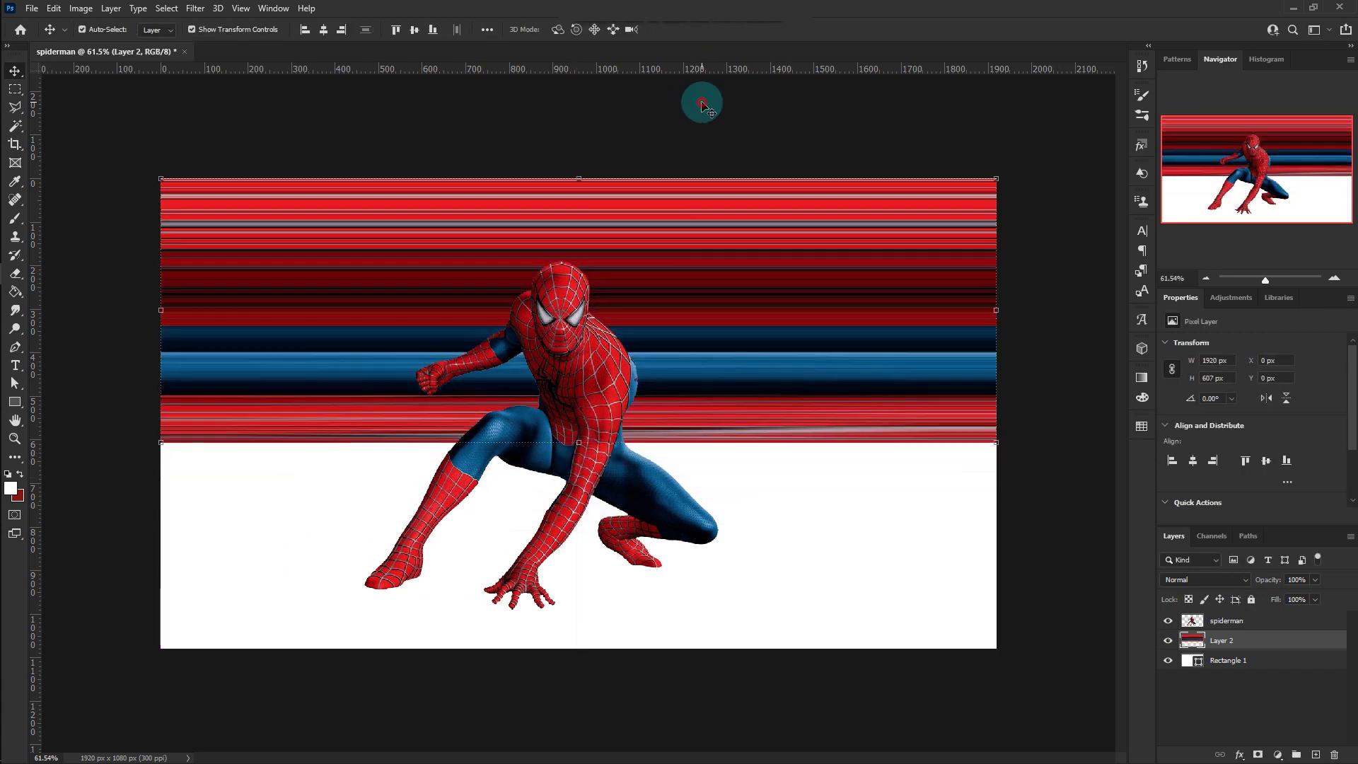
Step: Apply Polar Coordinates (Rectangular to Polar) to turn the streaks into concentric rings
click(203, 8)
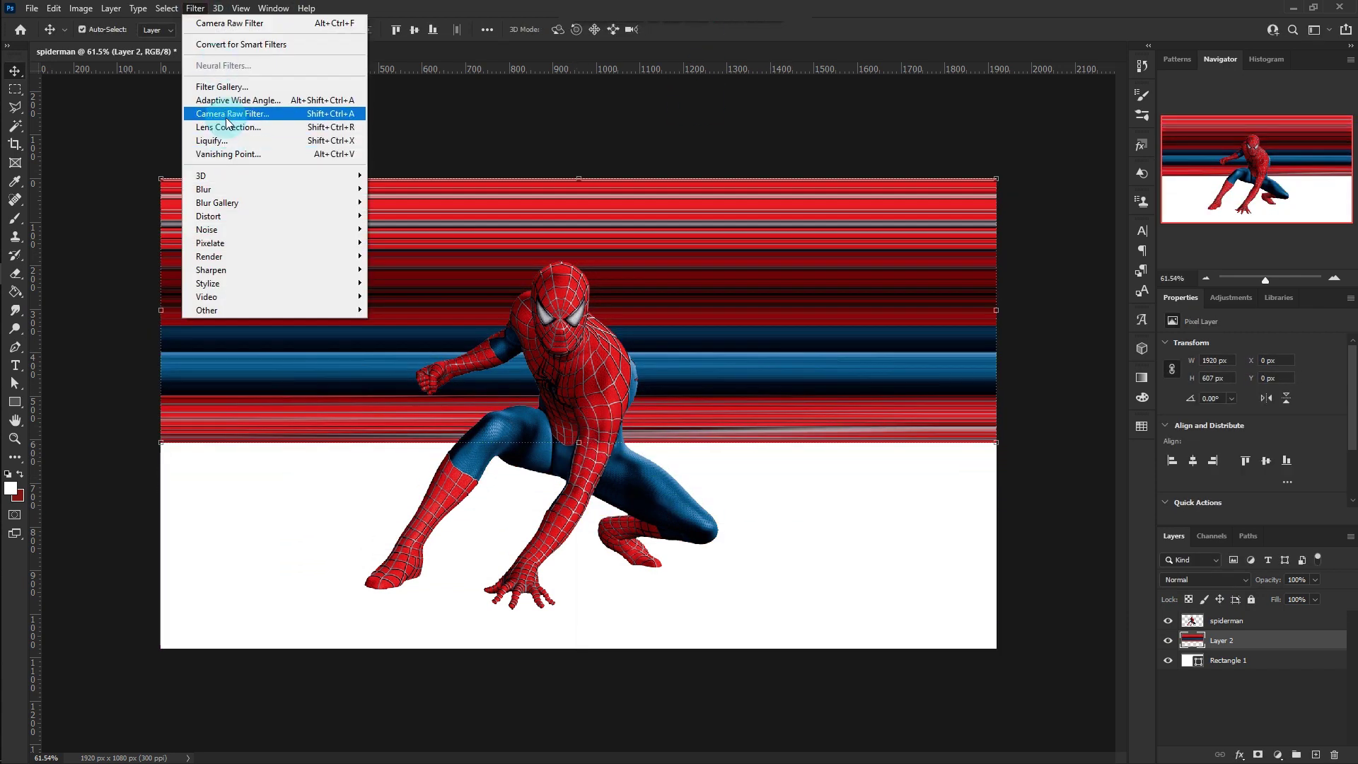
mouse_move(244, 214)
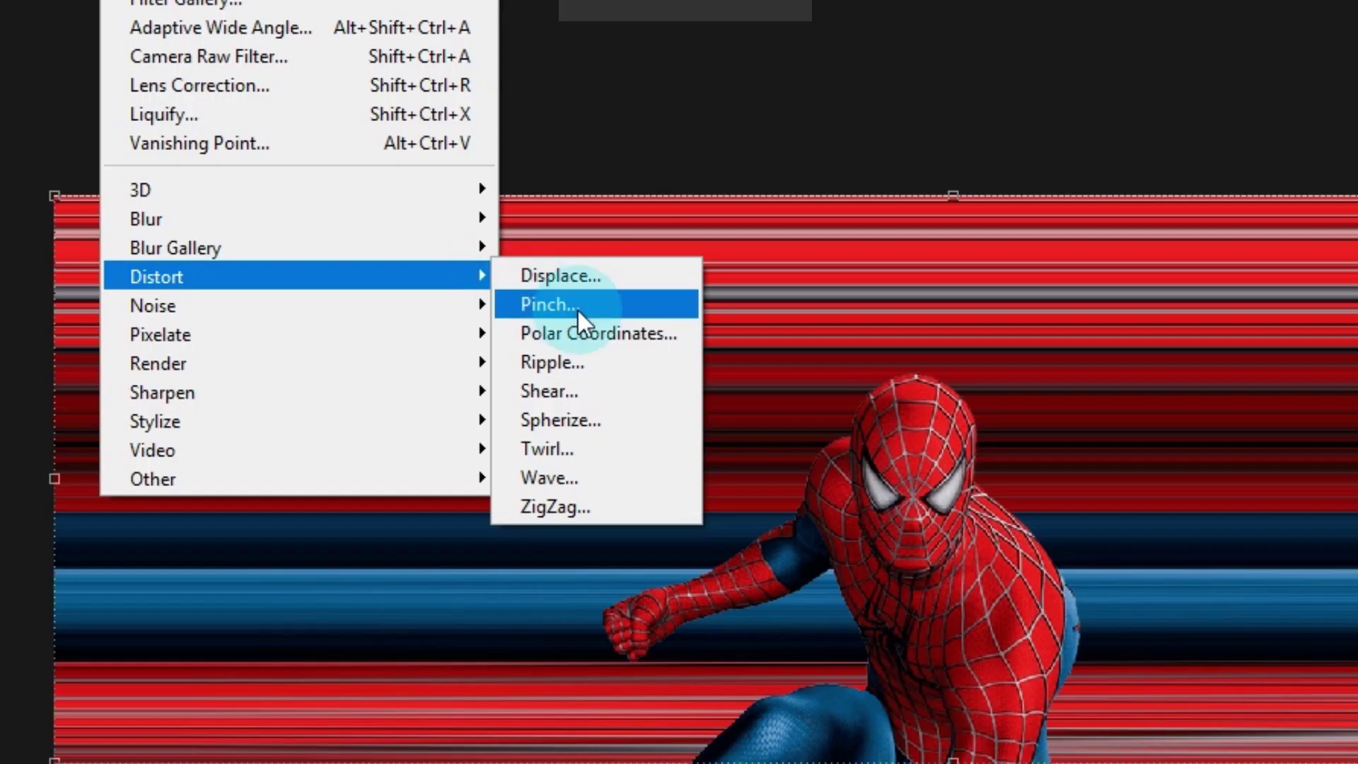
click(597, 330)
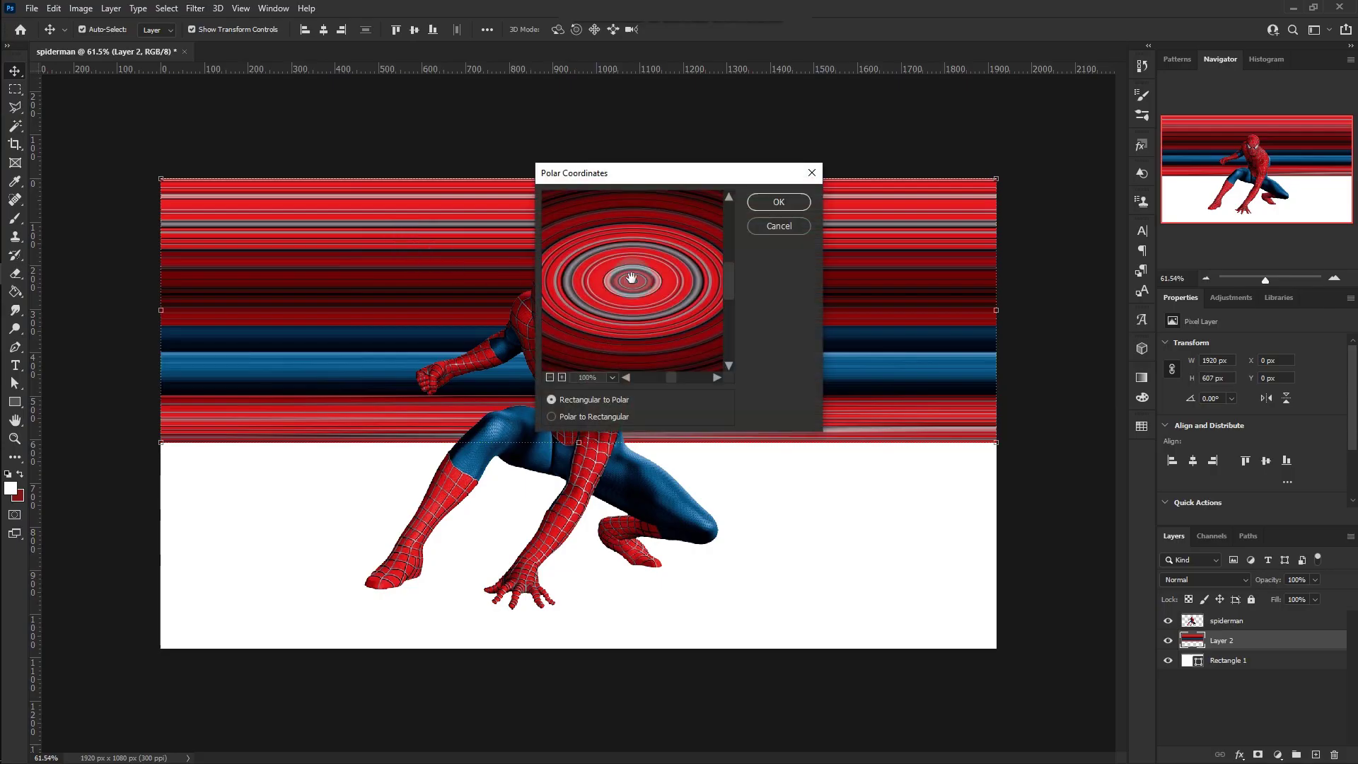
click(550, 379)
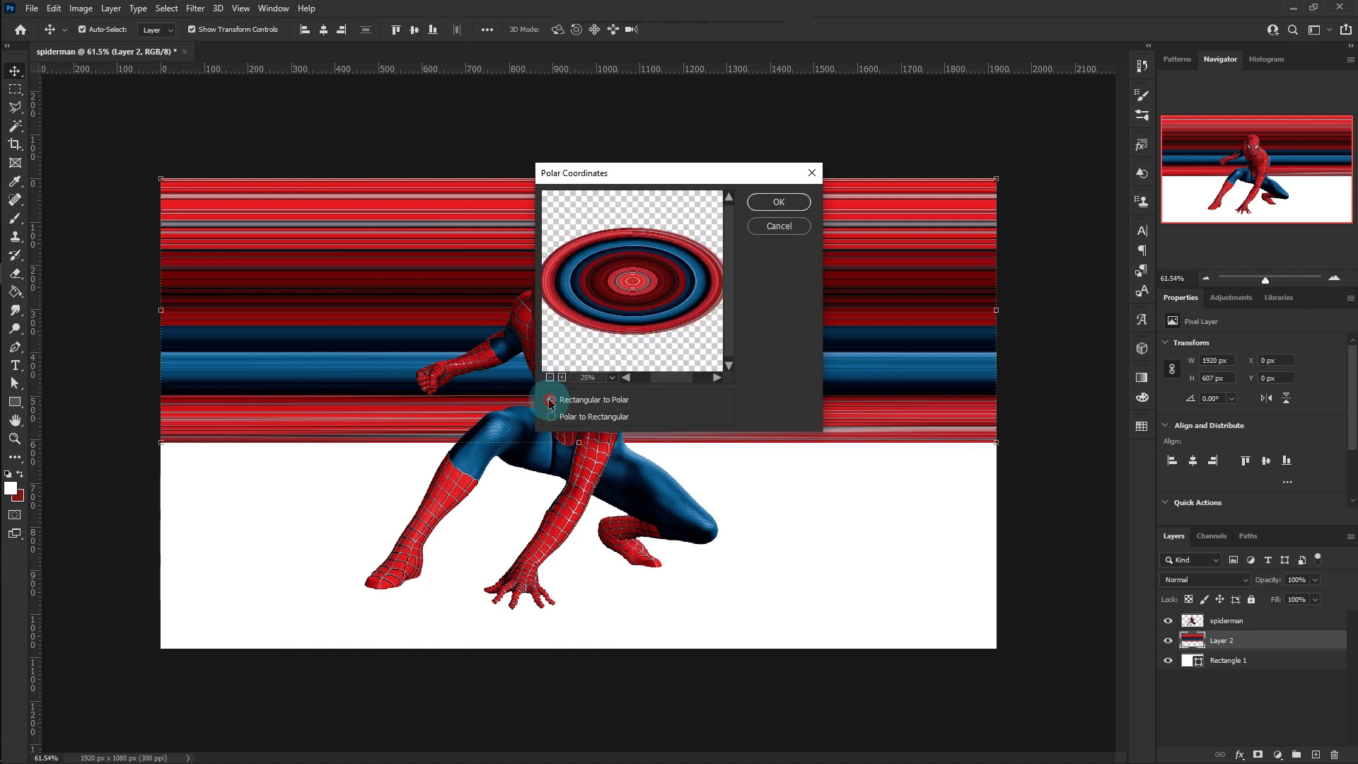
click(779, 203)
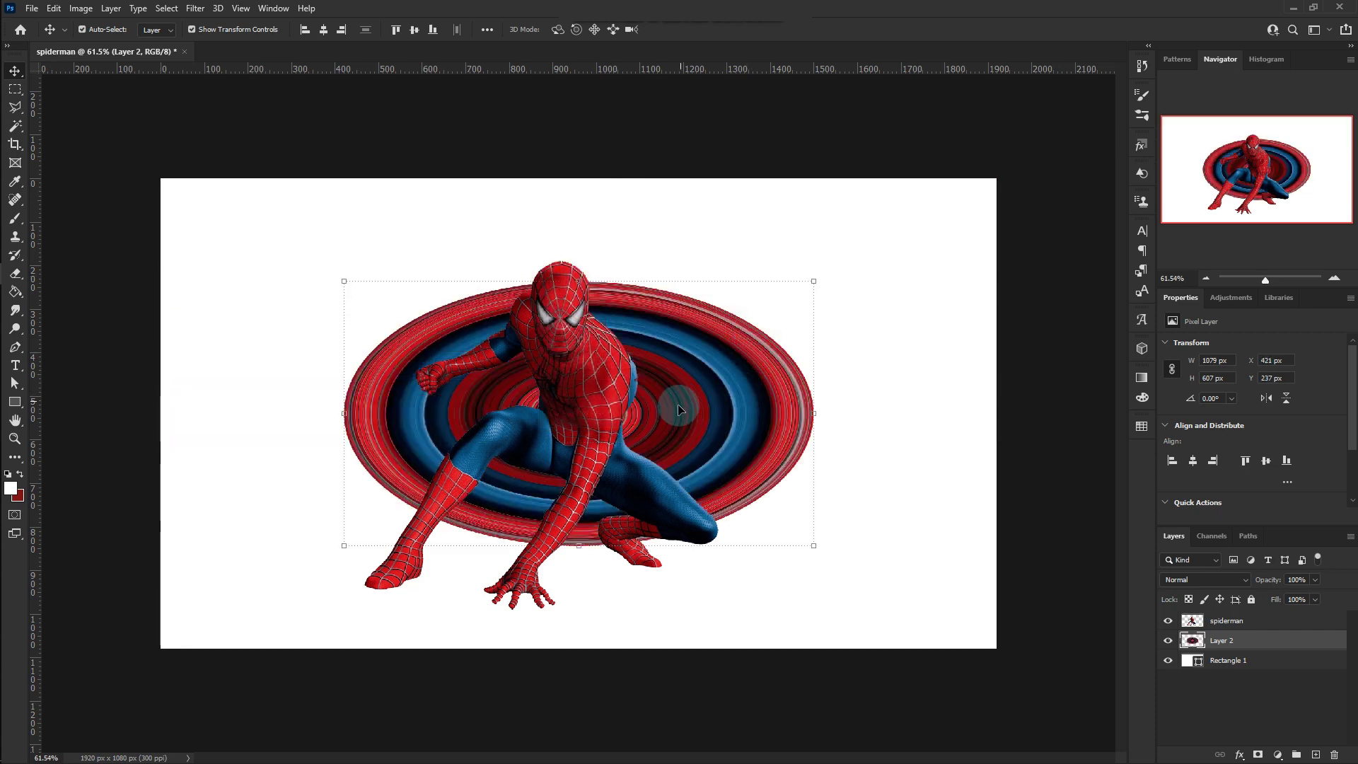
Step: Reposition, narrow and enlarge the rings to about 1017 × 853 px behind Spider-Man
drag(684, 405, 742, 382)
drag(401, 392, 555, 393)
drag(720, 426, 631, 418)
drag(763, 522, 715, 522)
click(655, 85)
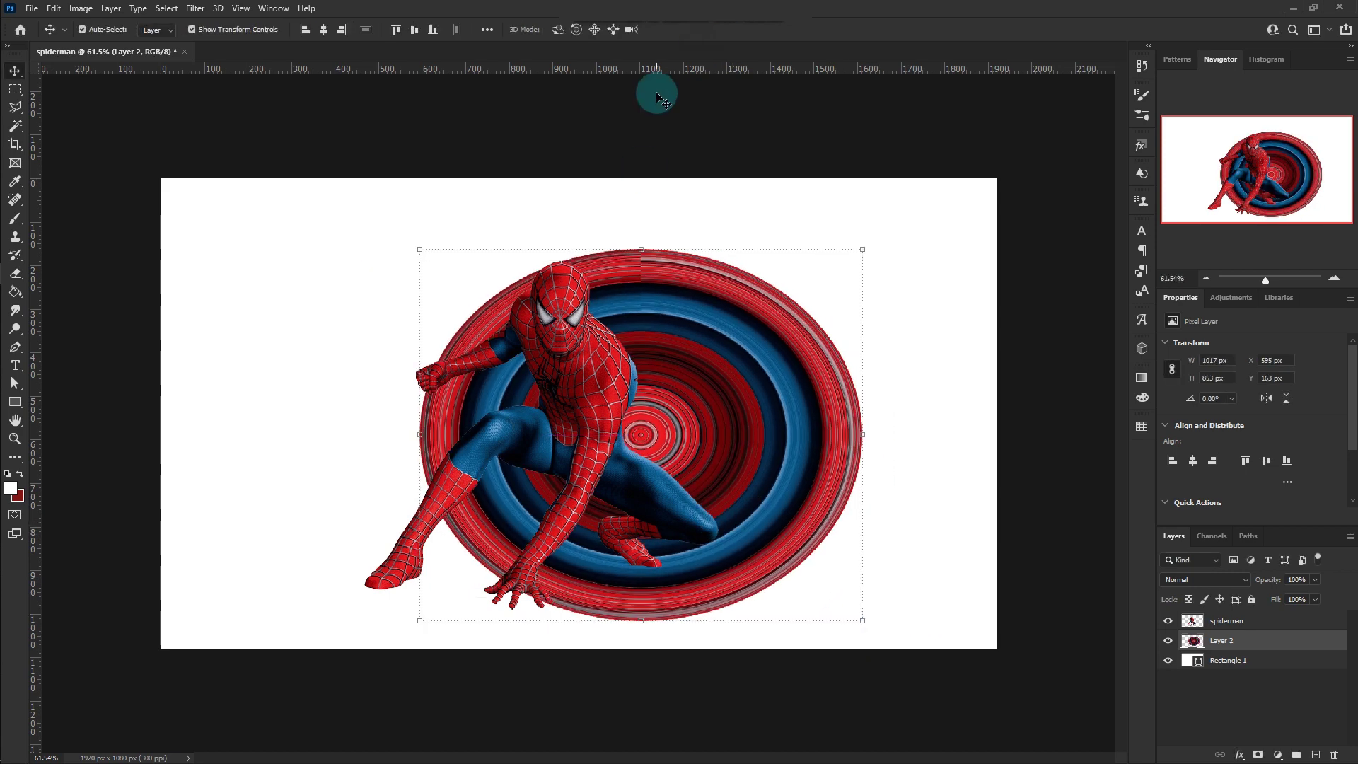
Step: Mask the swirl layer and paint out its edge around Spider-Man's leg with a hard round brush
click(672, 329)
click(1258, 754)
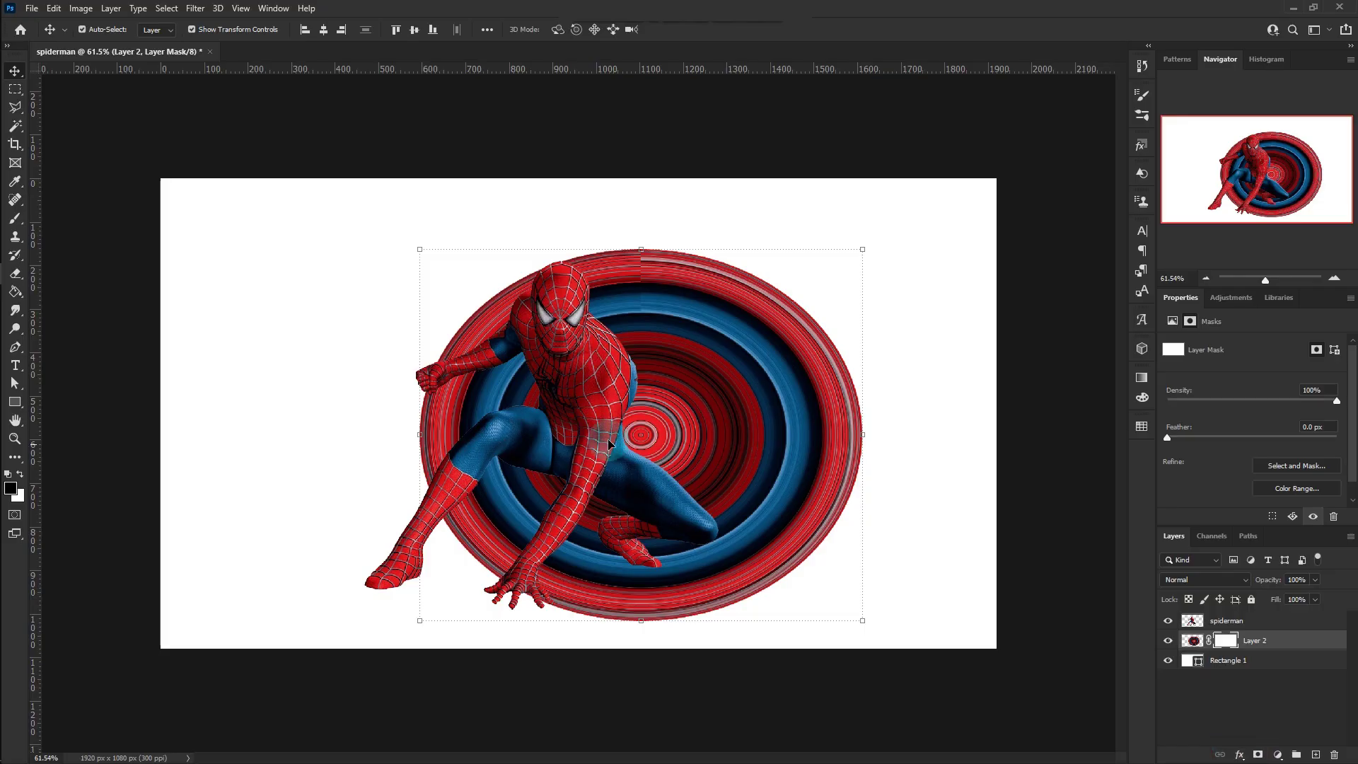
click(16, 220)
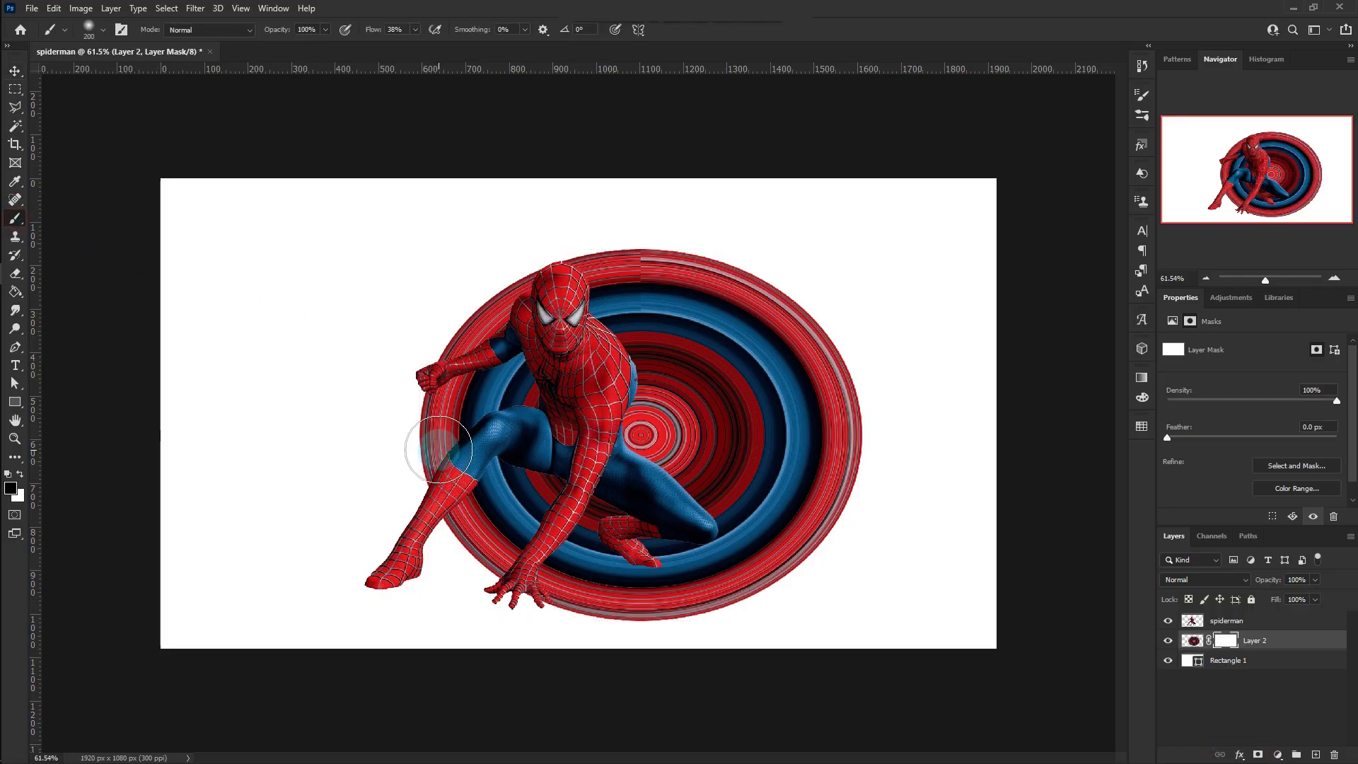
click(90, 29)
click(99, 248)
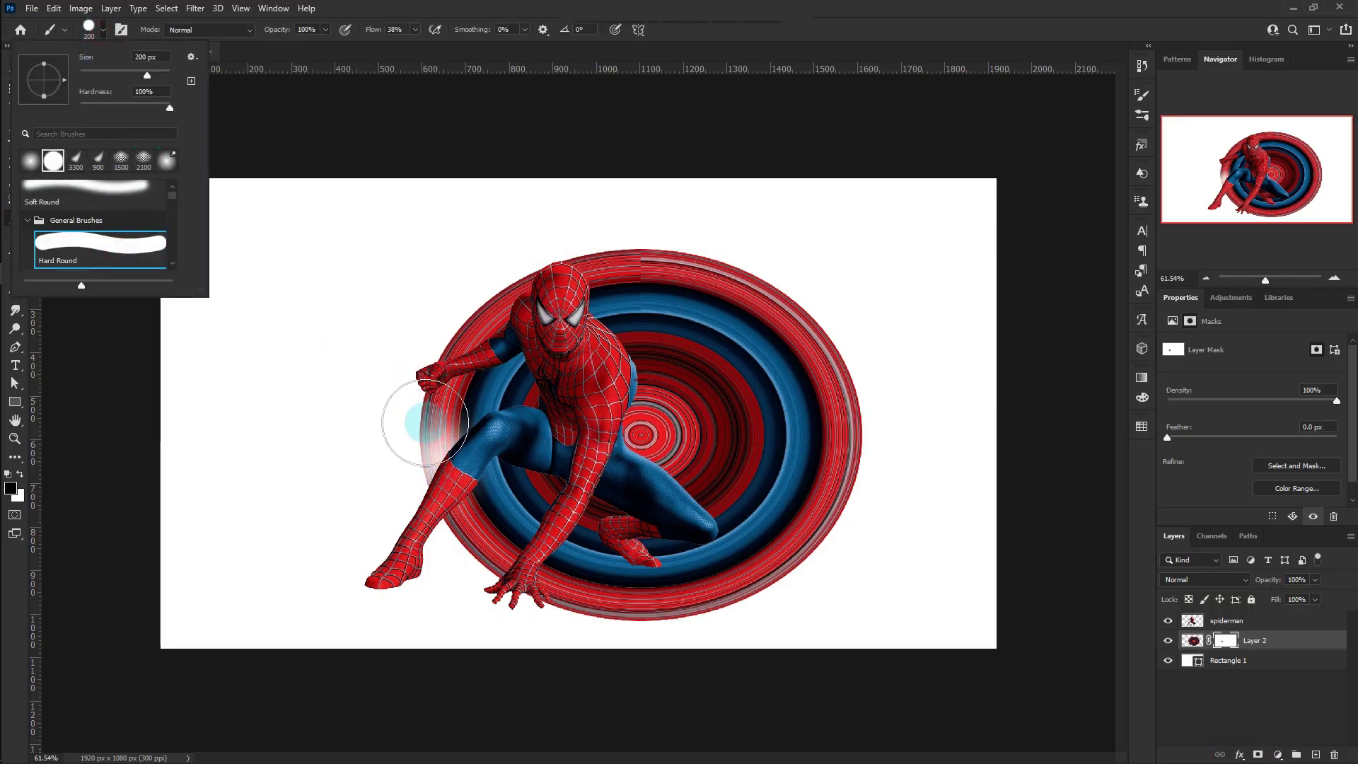
mouse_move(424, 423)
mouse_down()
mouse_move(465, 553)
mouse_move(531, 484)
mouse_move(507, 391)
mouse_move(436, 400)
mouse_move(488, 363)
mouse_move(514, 308)
mouse_move(416, 392)
mouse_move(367, 481)
mouse_move(391, 534)
mouse_move(387, 501)
mouse_move(489, 403)
mouse_move(528, 404)
mouse_move(500, 491)
mouse_move(514, 493)
mouse_move(474, 517)
mouse_move(455, 573)
mouse_move(358, 415)
mouse_up()
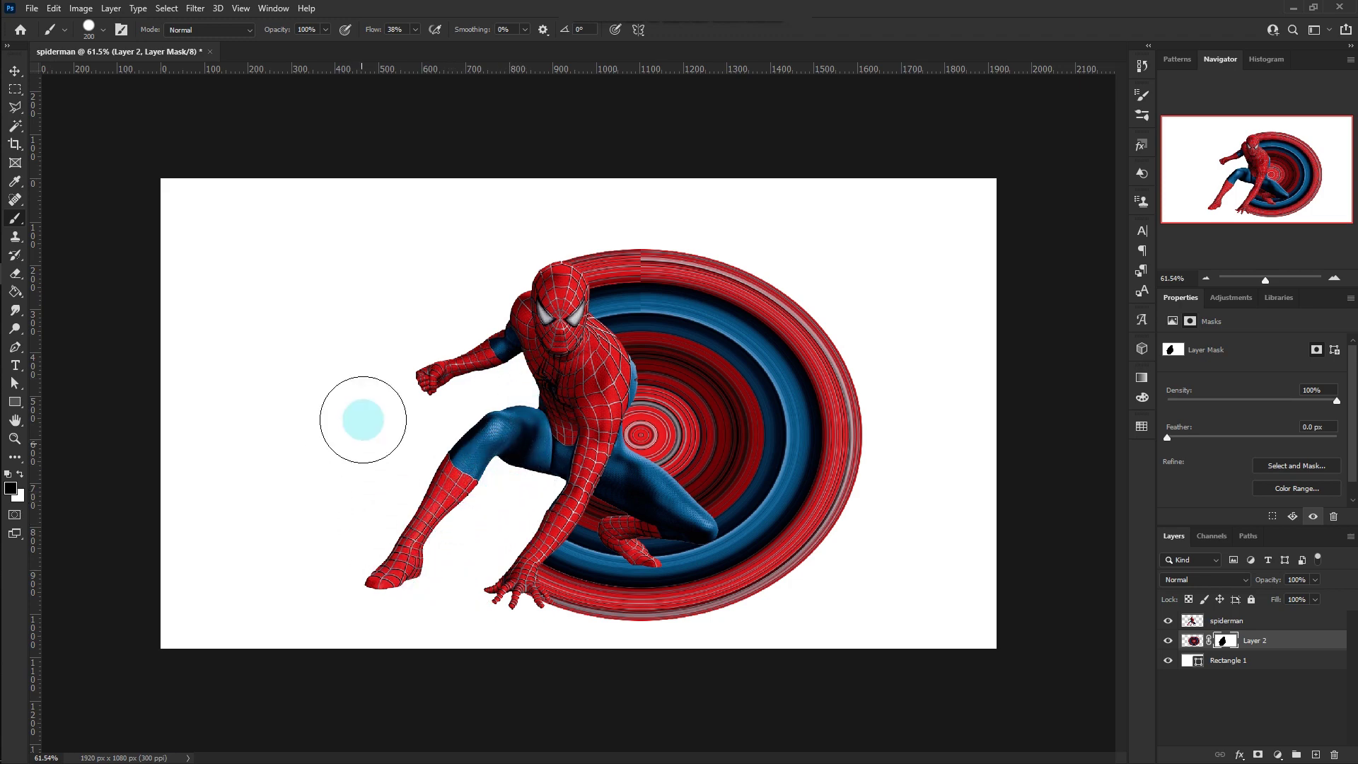
Step: Deselect the swirl and select the spiderman layer
click(15, 70)
click(328, 139)
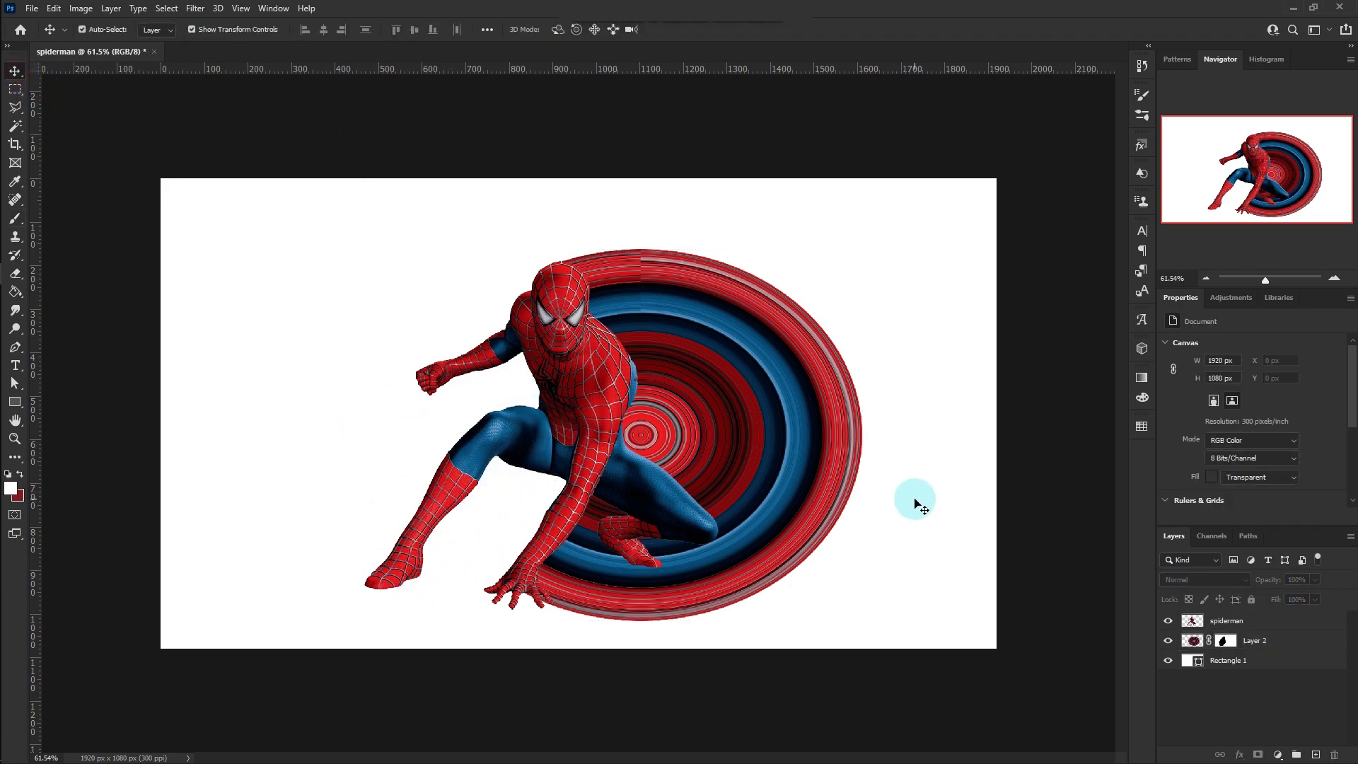
click(1263, 624)
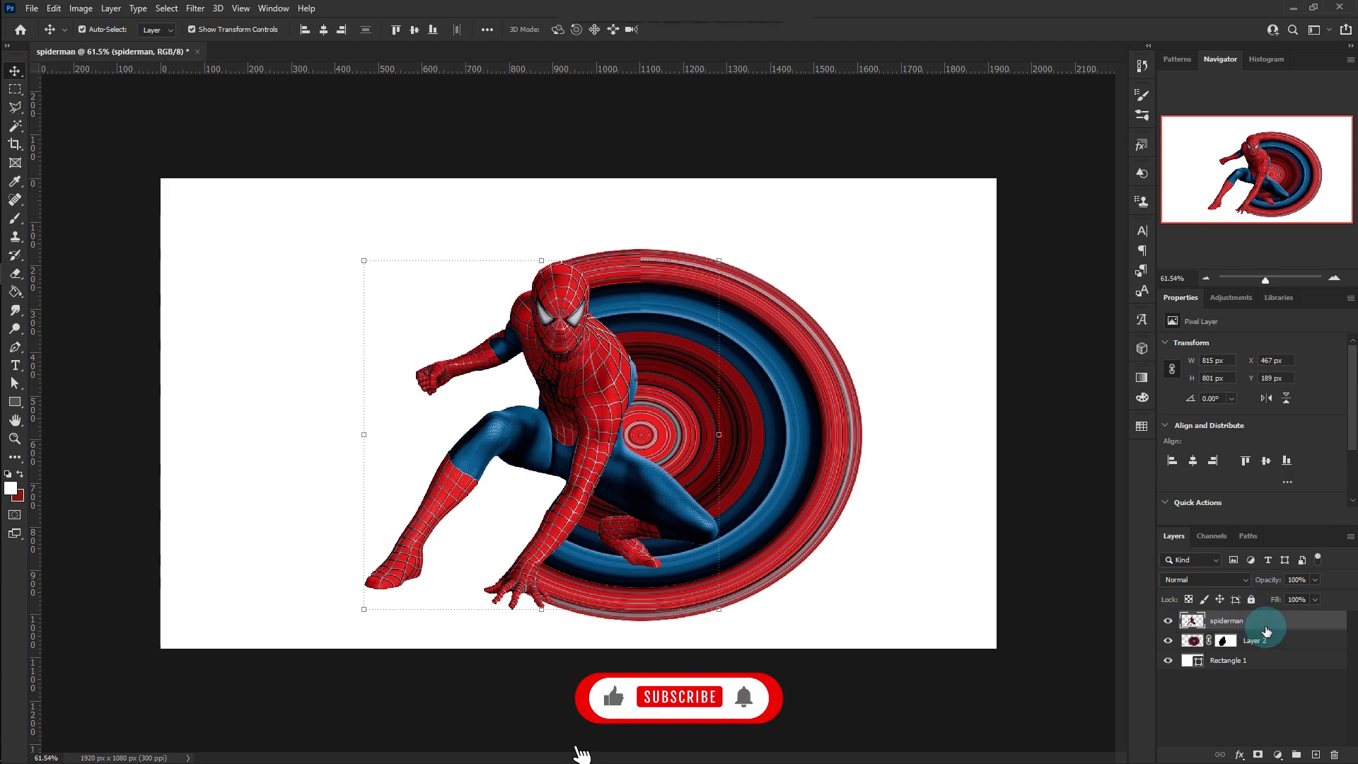
Step: Add a Drop Shadow to the spiderman layer with 47% opacity and a 74° angle
right_click(1266, 627)
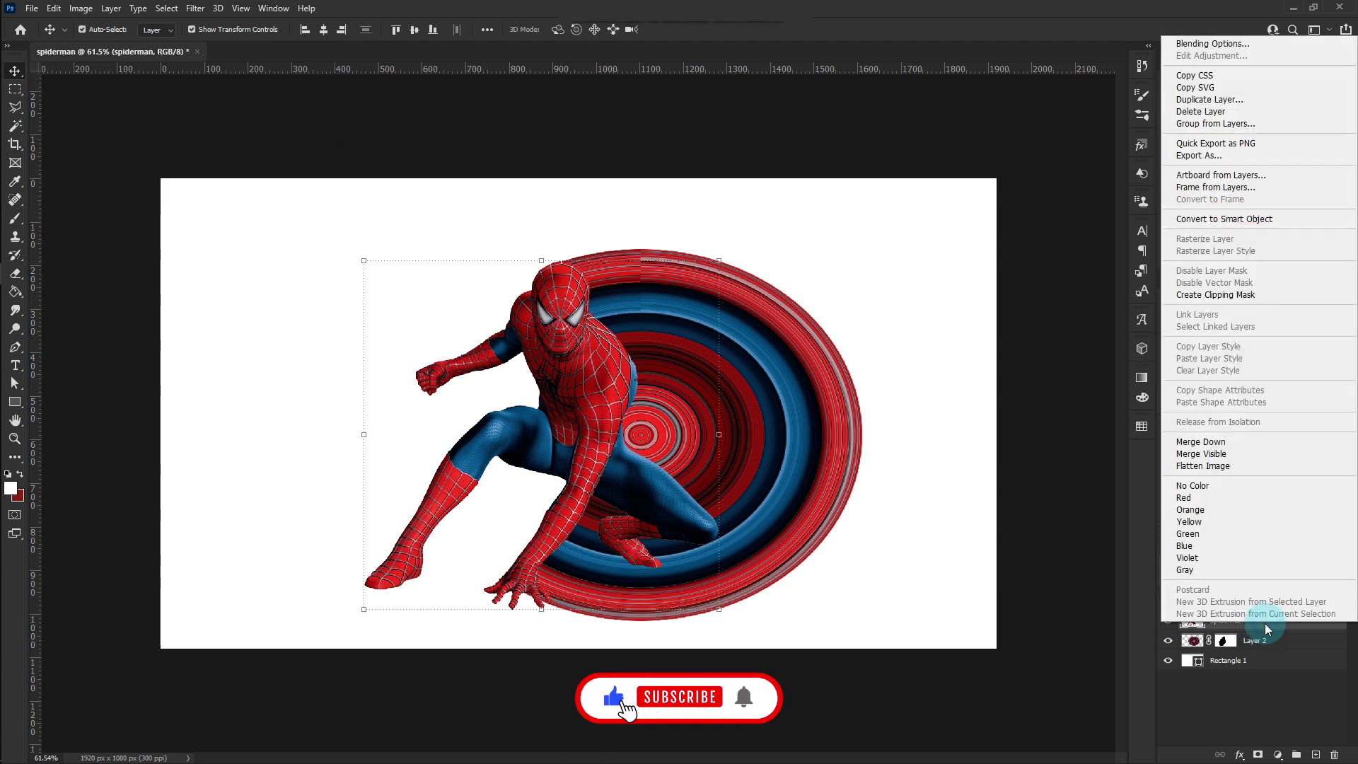
click(1211, 44)
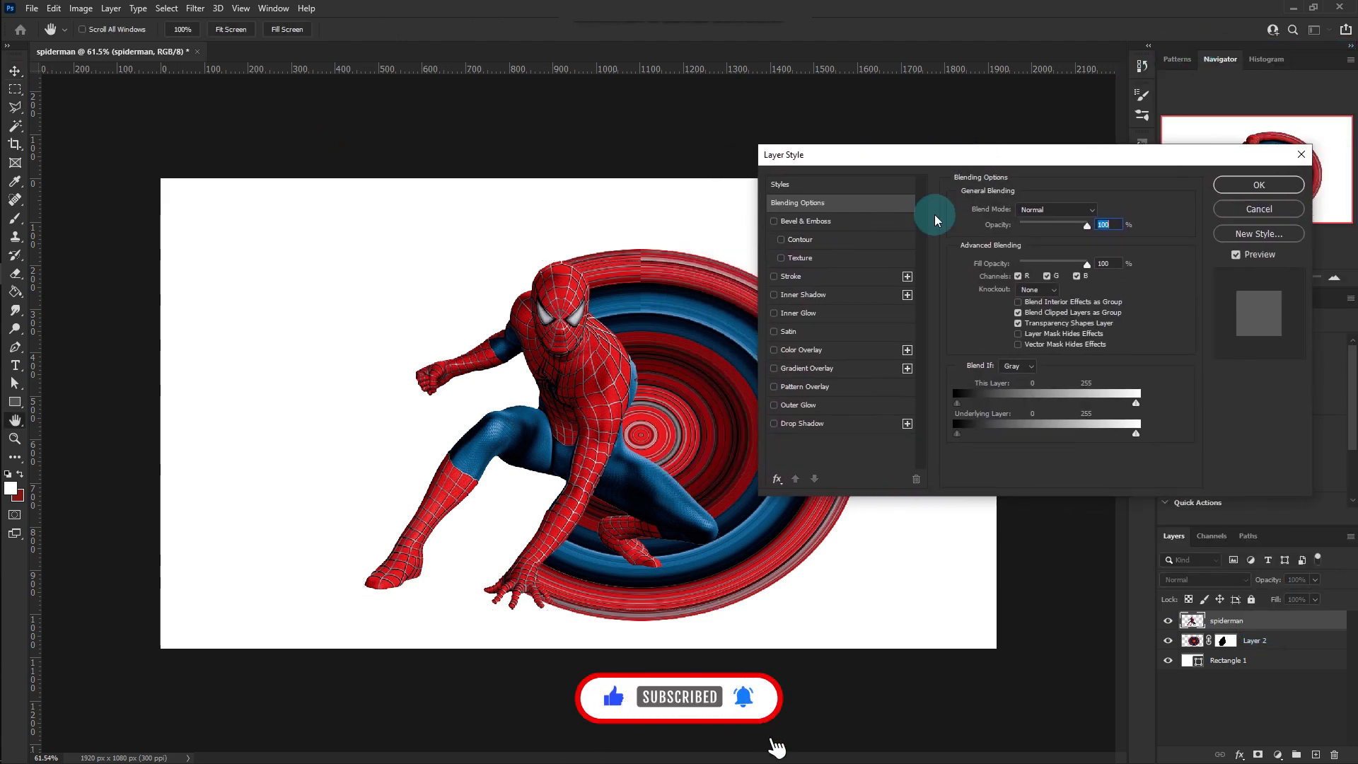
click(774, 423)
click(805, 427)
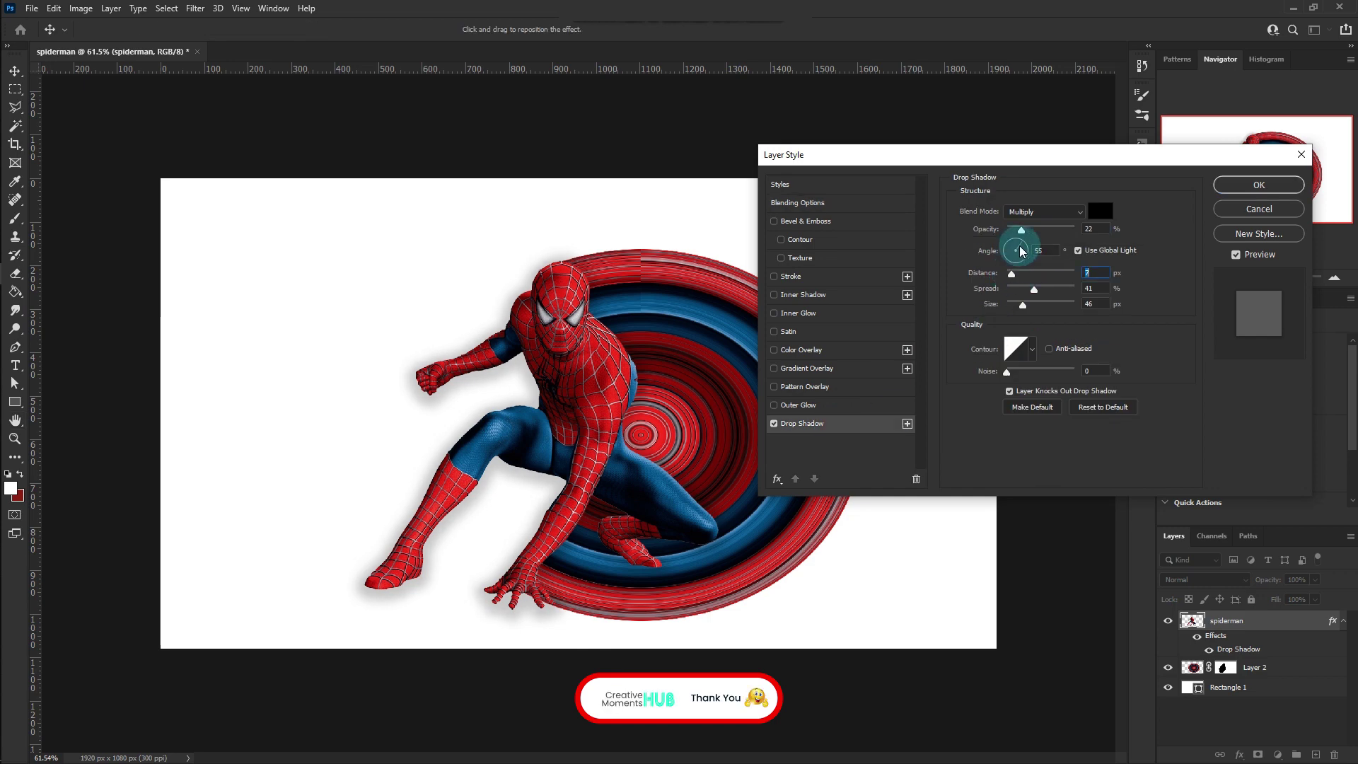
mouse_move(1024, 232)
mouse_down()
mouse_move(1039, 231)
mouse_move(1018, 239)
mouse_up()
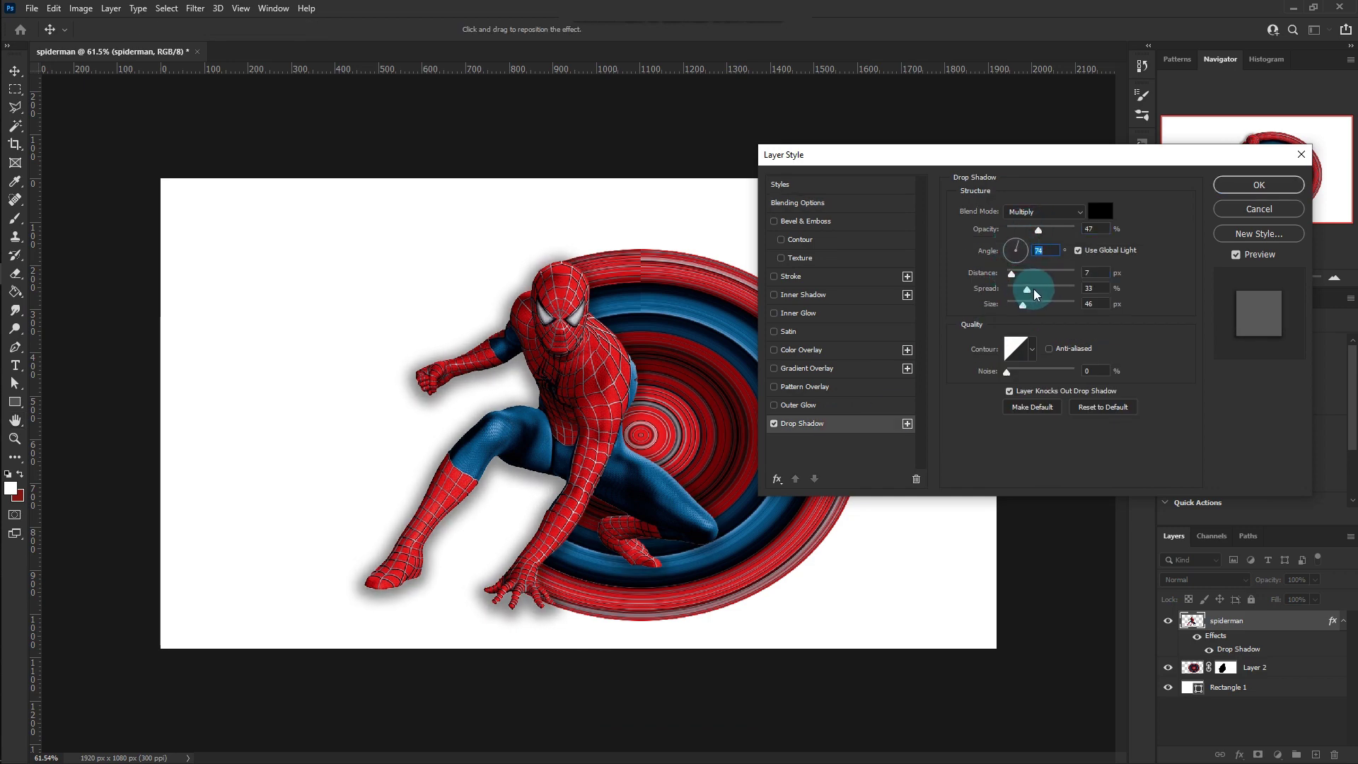
mouse_move(1034, 289)
mouse_down()
mouse_move(1021, 311)
mouse_move(1026, 288)
mouse_up()
Step: Confirm the drop shadow and split it onto its own layer with Create Layer
click(1259, 185)
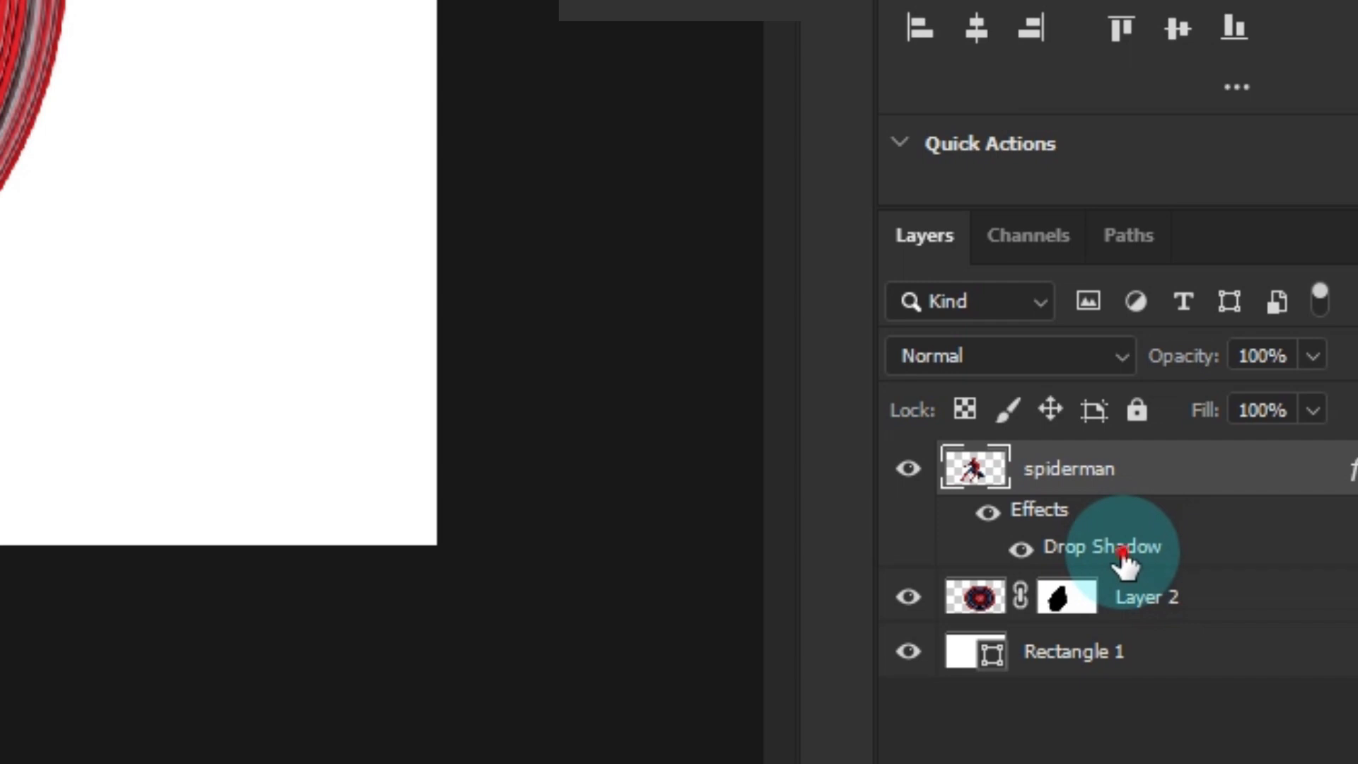
right_click(1130, 550)
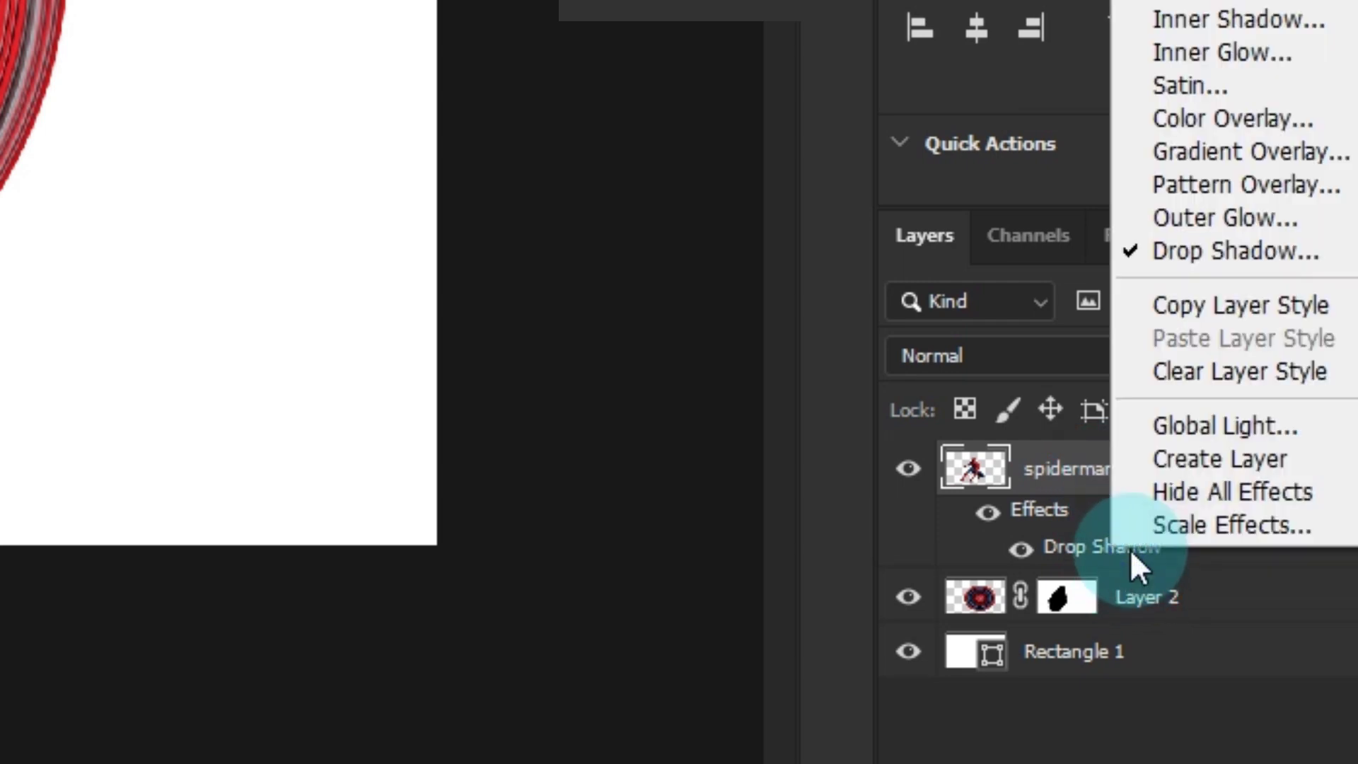
click(1160, 619)
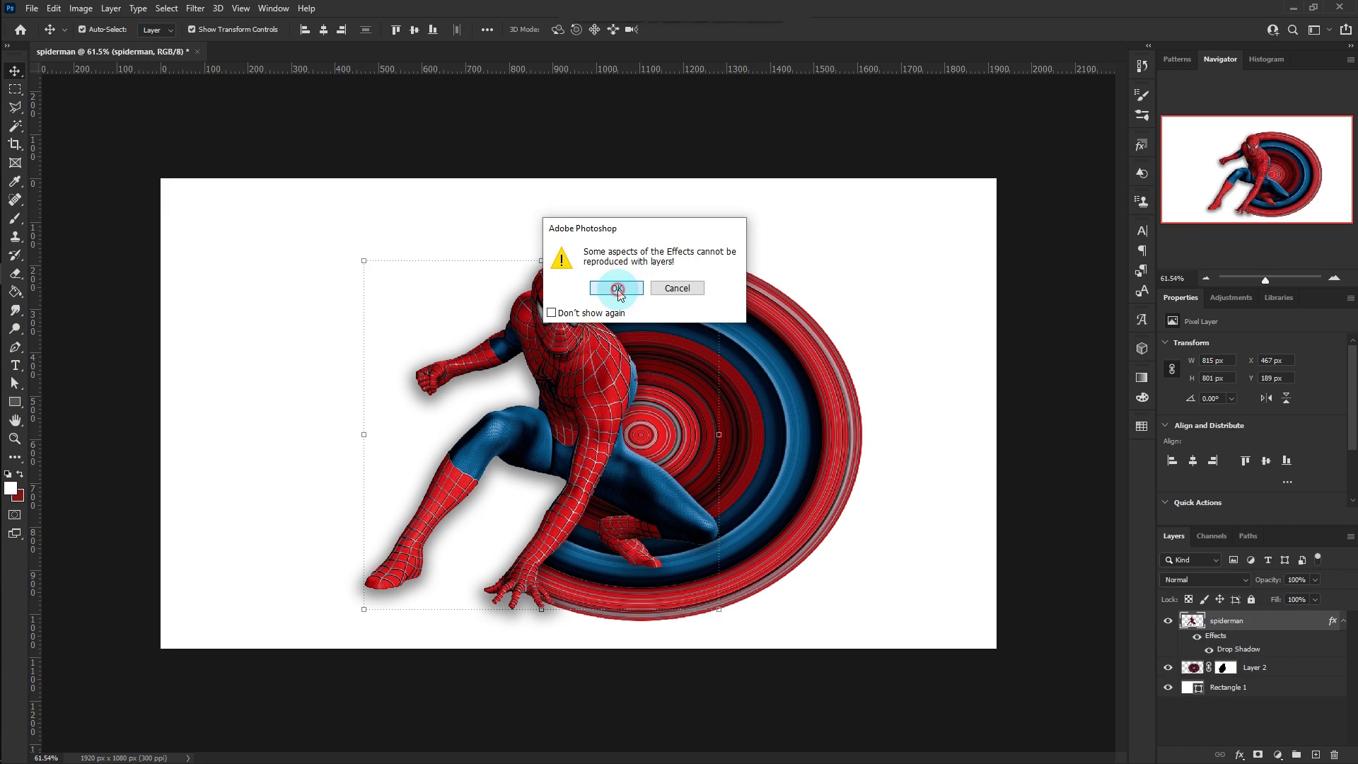
click(617, 288)
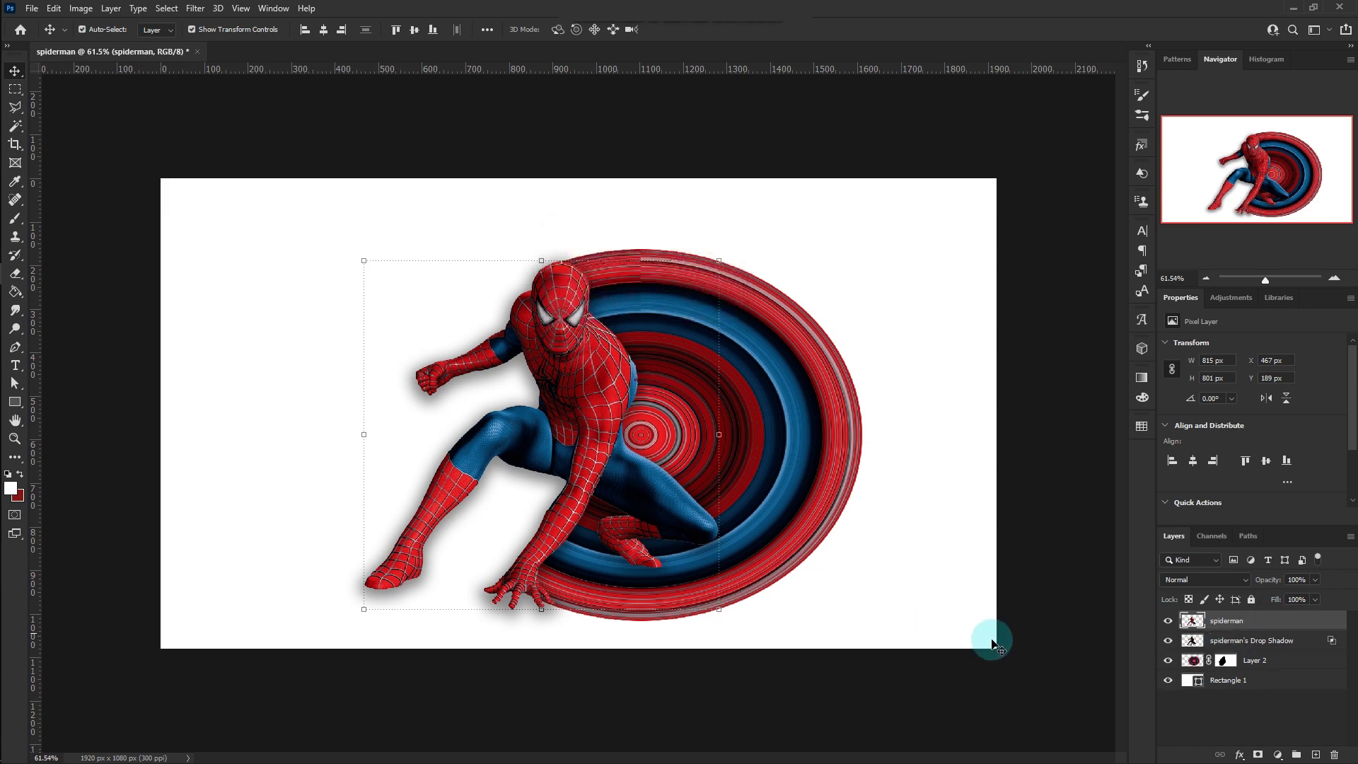
click(1215, 641)
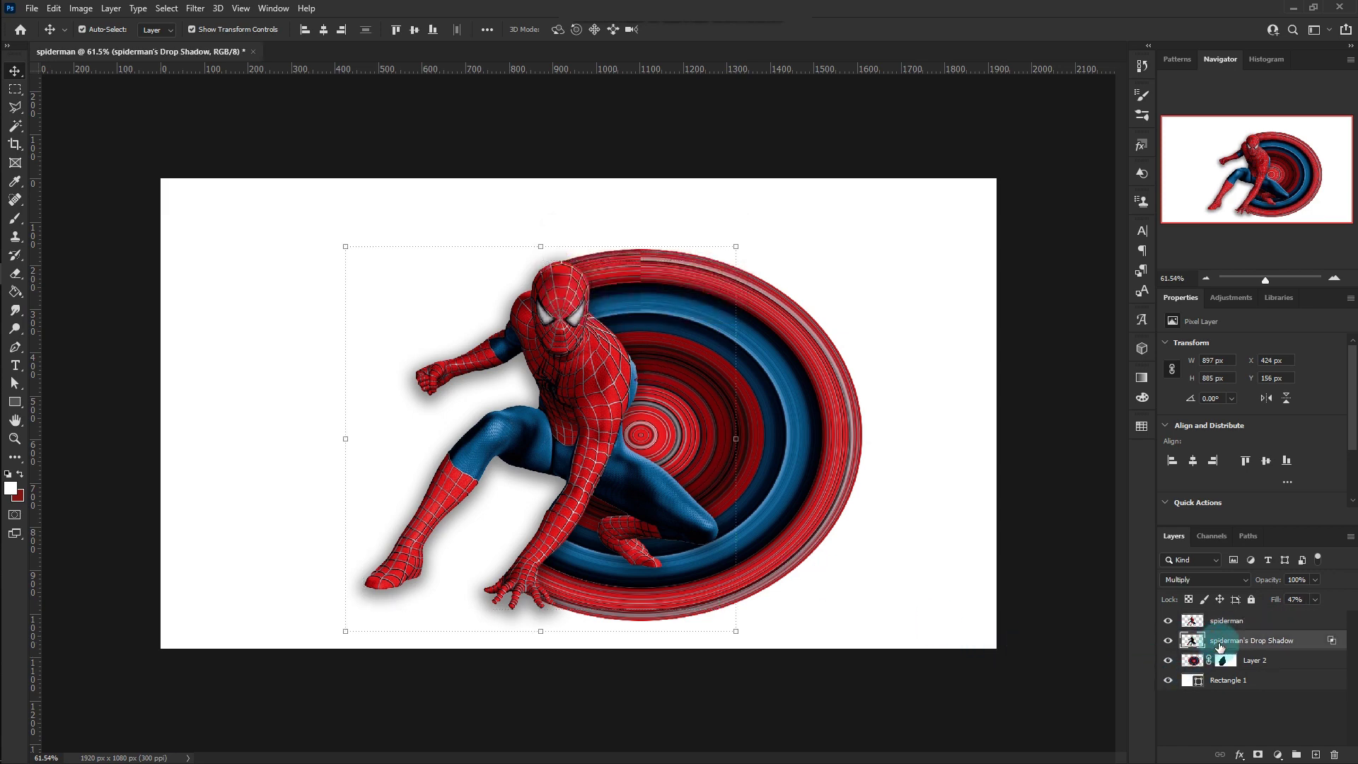
Step: Mask the shadow layer and paint out the shadow around the left leg and between the legs
click(1257, 755)
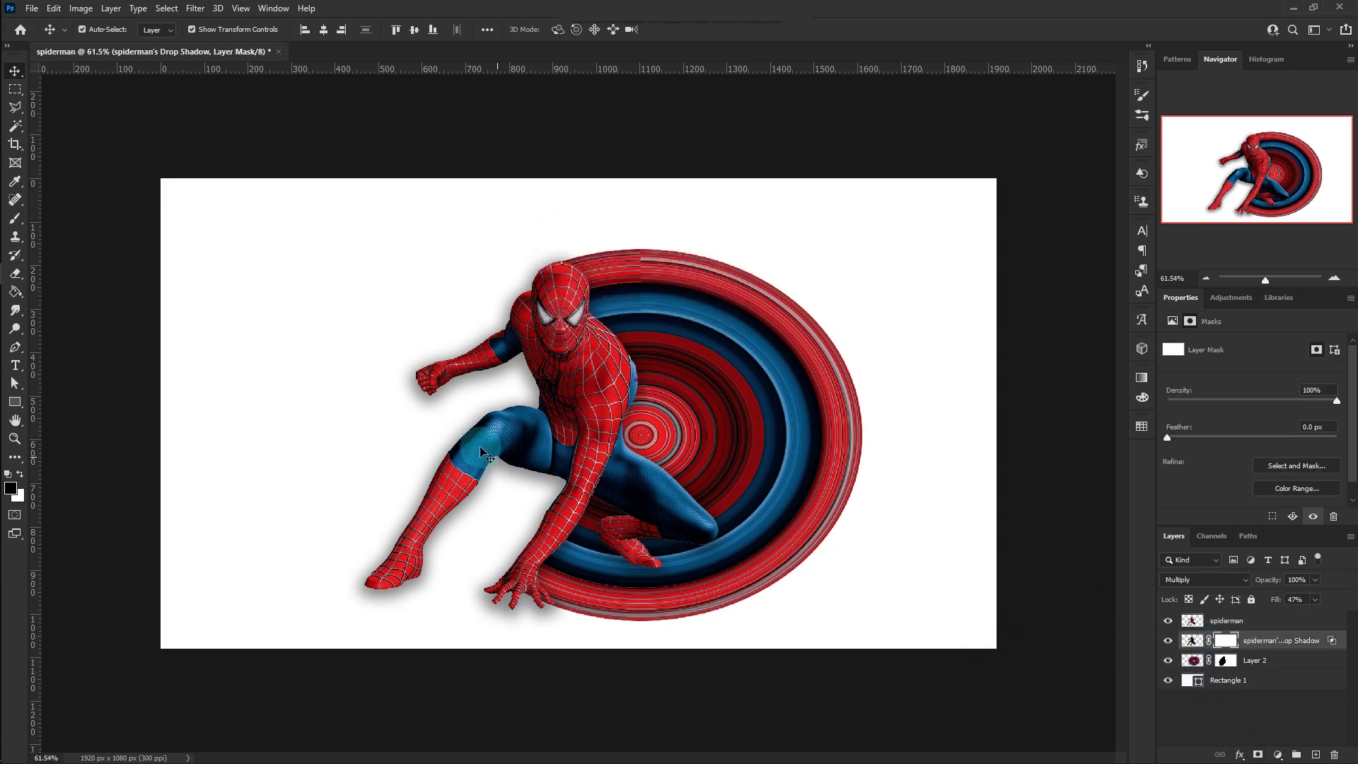
click(16, 221)
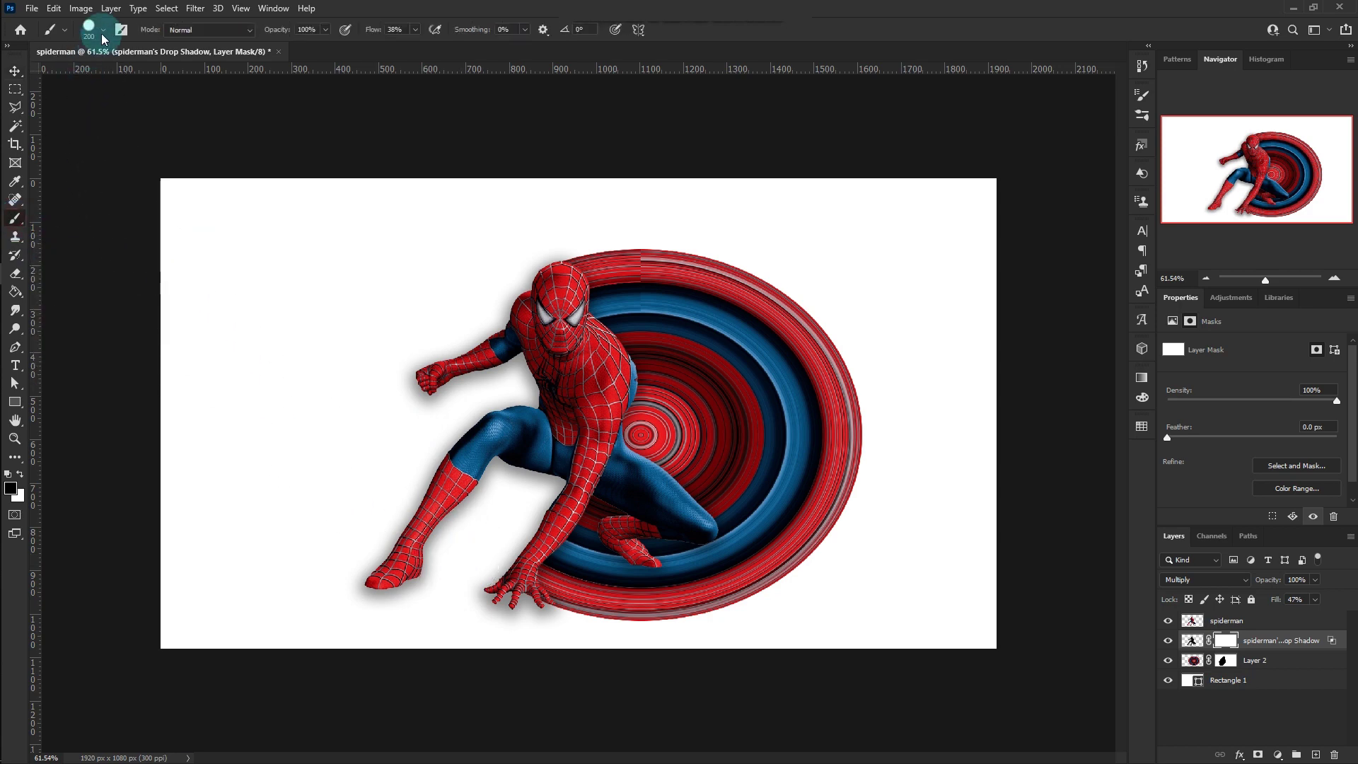
click(103, 35)
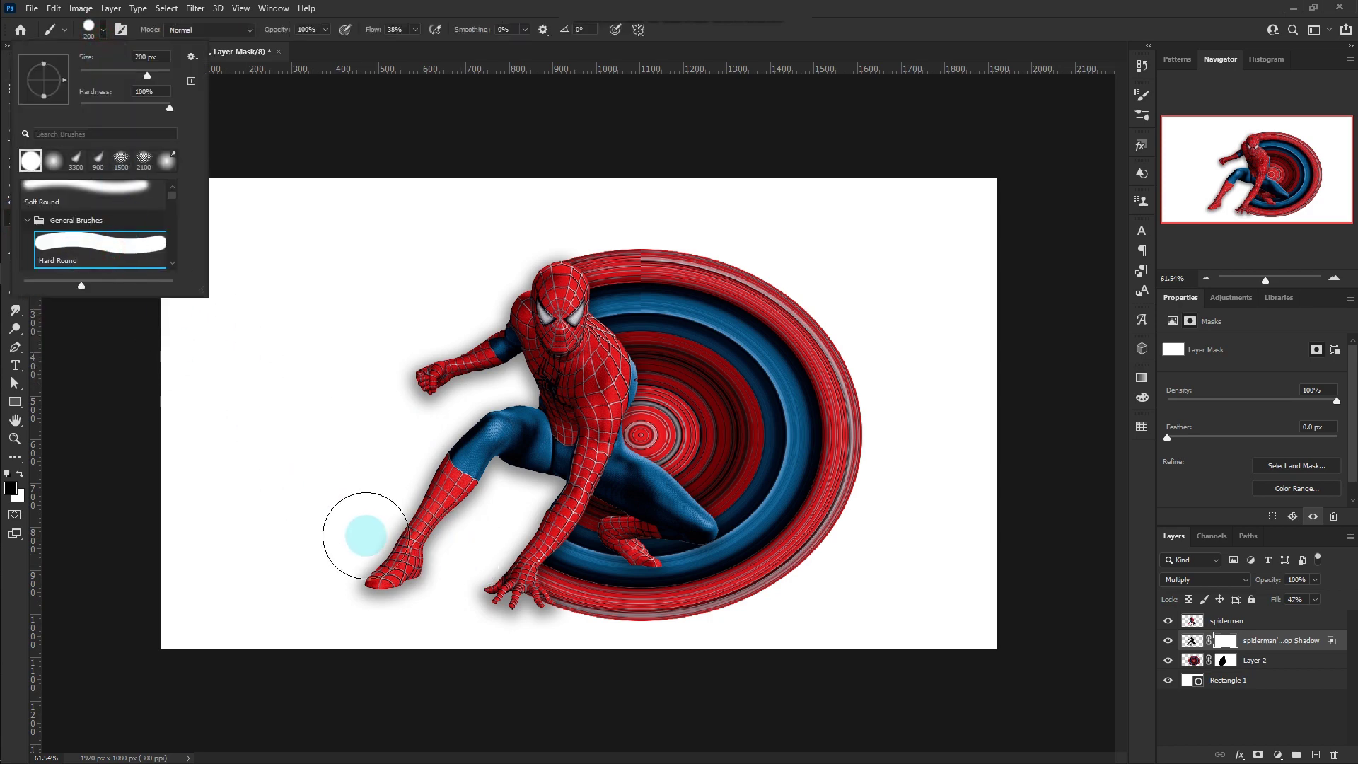
click(391, 565)
mouse_move(391, 565)
mouse_down()
mouse_move(440, 488)
mouse_move(497, 451)
mouse_move(521, 486)
mouse_move(490, 544)
mouse_move(494, 649)
mouse_move(528, 647)
mouse_move(416, 375)
mouse_move(510, 363)
mouse_move(523, 231)
mouse_up()
mouse_move(455, 480)
mouse_down()
mouse_move(523, 475)
mouse_move(446, 480)
mouse_up()
key(v)
click(164, 119)
click(1268, 669)
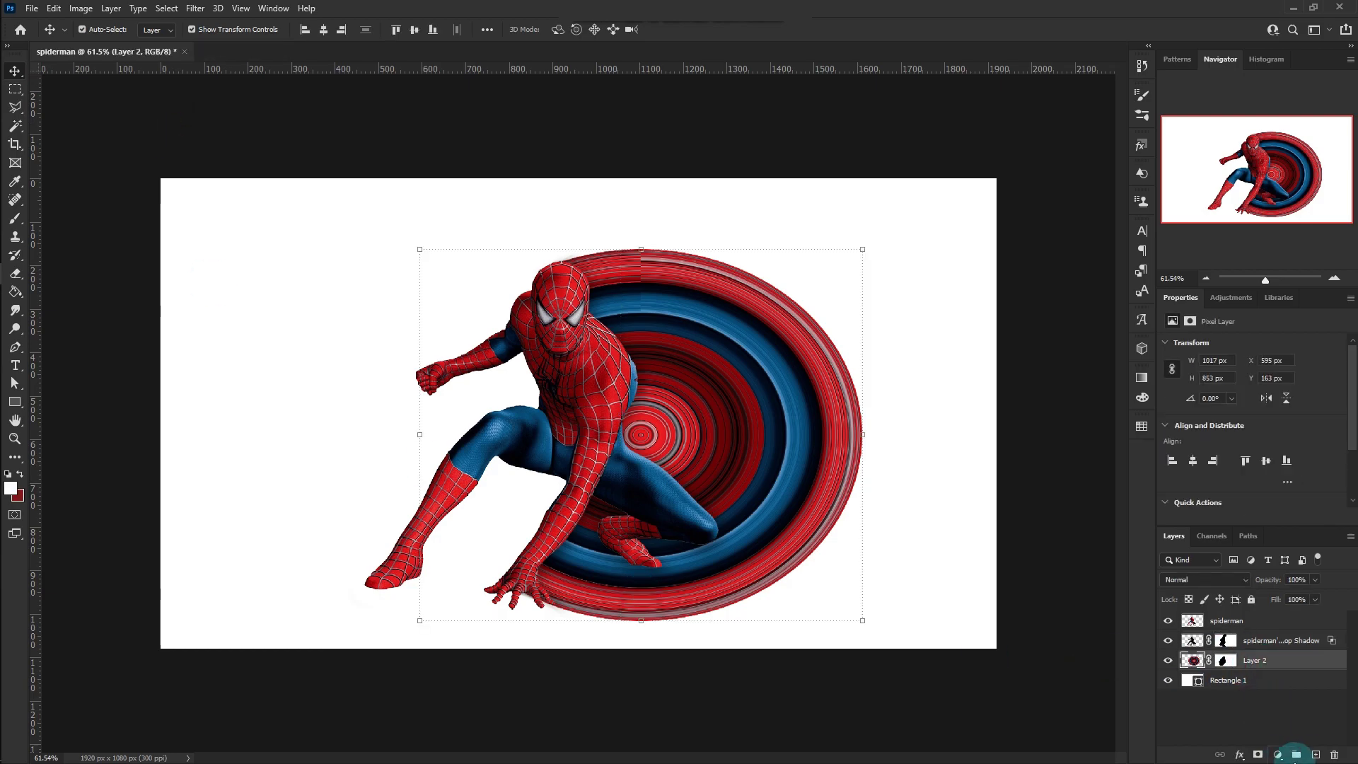
Step: Add a Gradient Fill layer above Rectangle 1, starting from the black-to-white Basics preset
click(1254, 682)
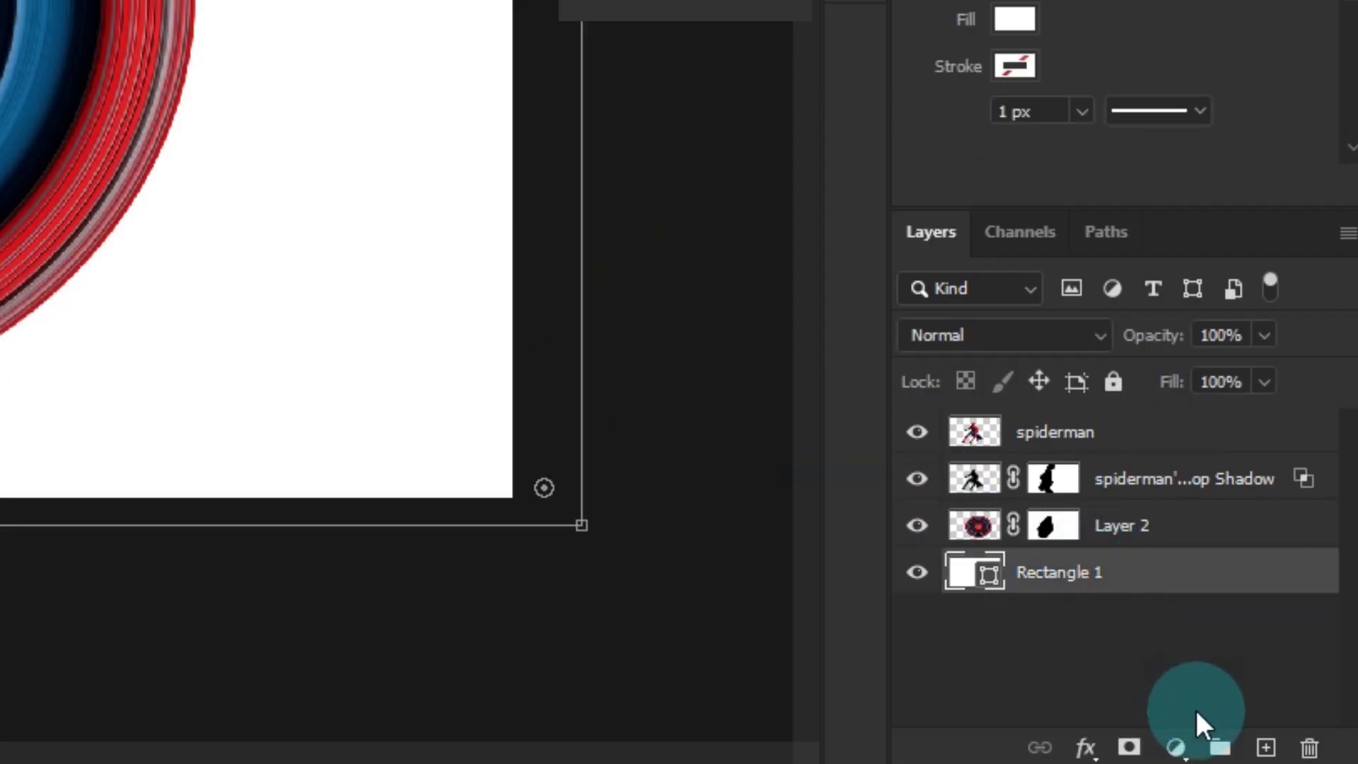
click(1177, 748)
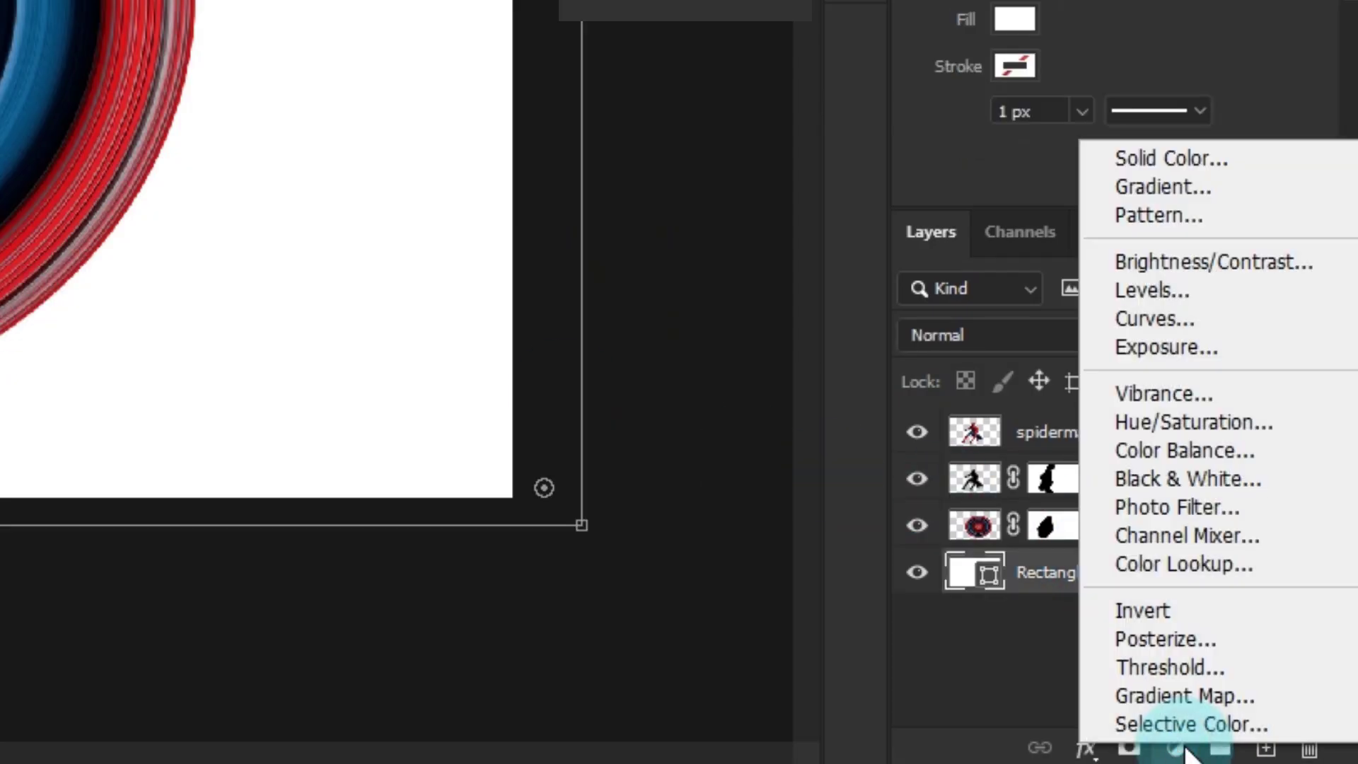
click(1170, 186)
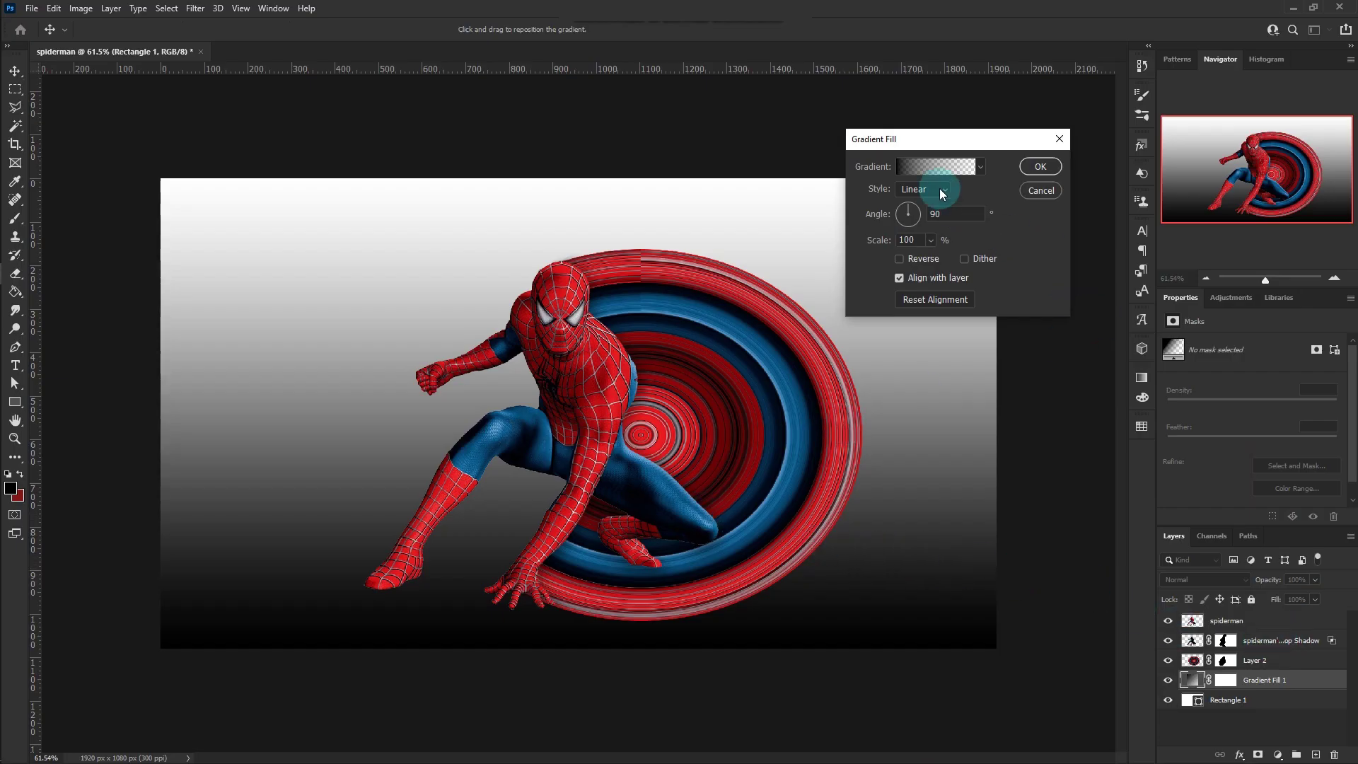
click(935, 167)
click(149, 184)
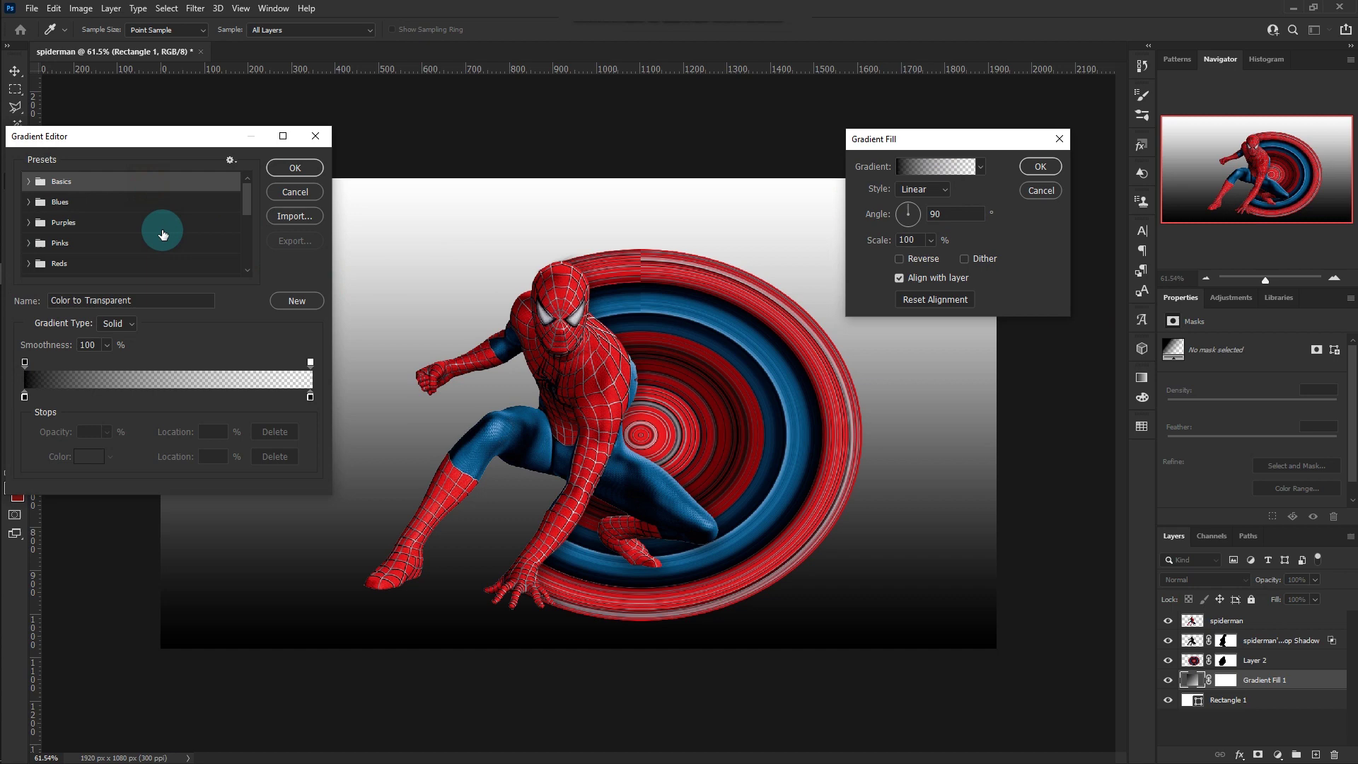
click(29, 183)
click(92, 203)
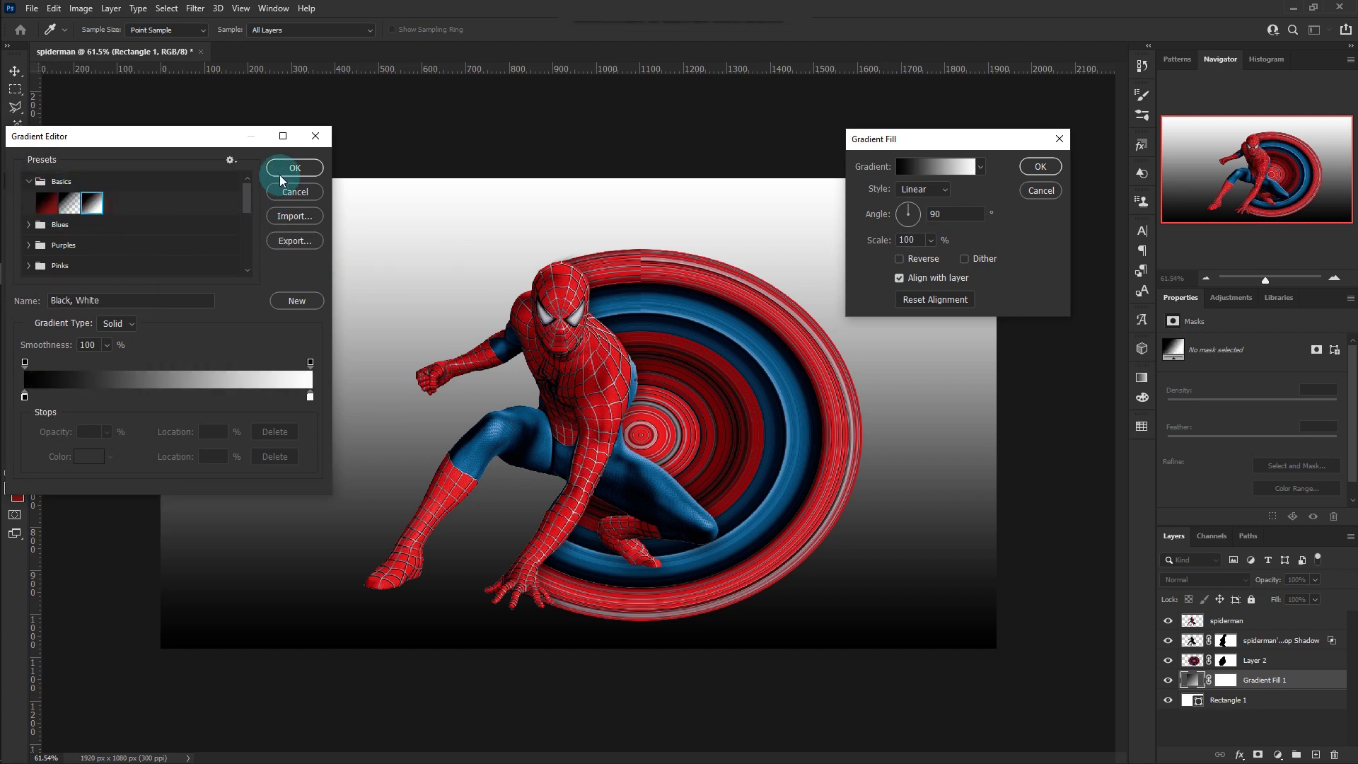
Step: Set the gradient stops to Spider-Man's red and a dark red sampled from the canvas
double_click(25, 397)
click(596, 407)
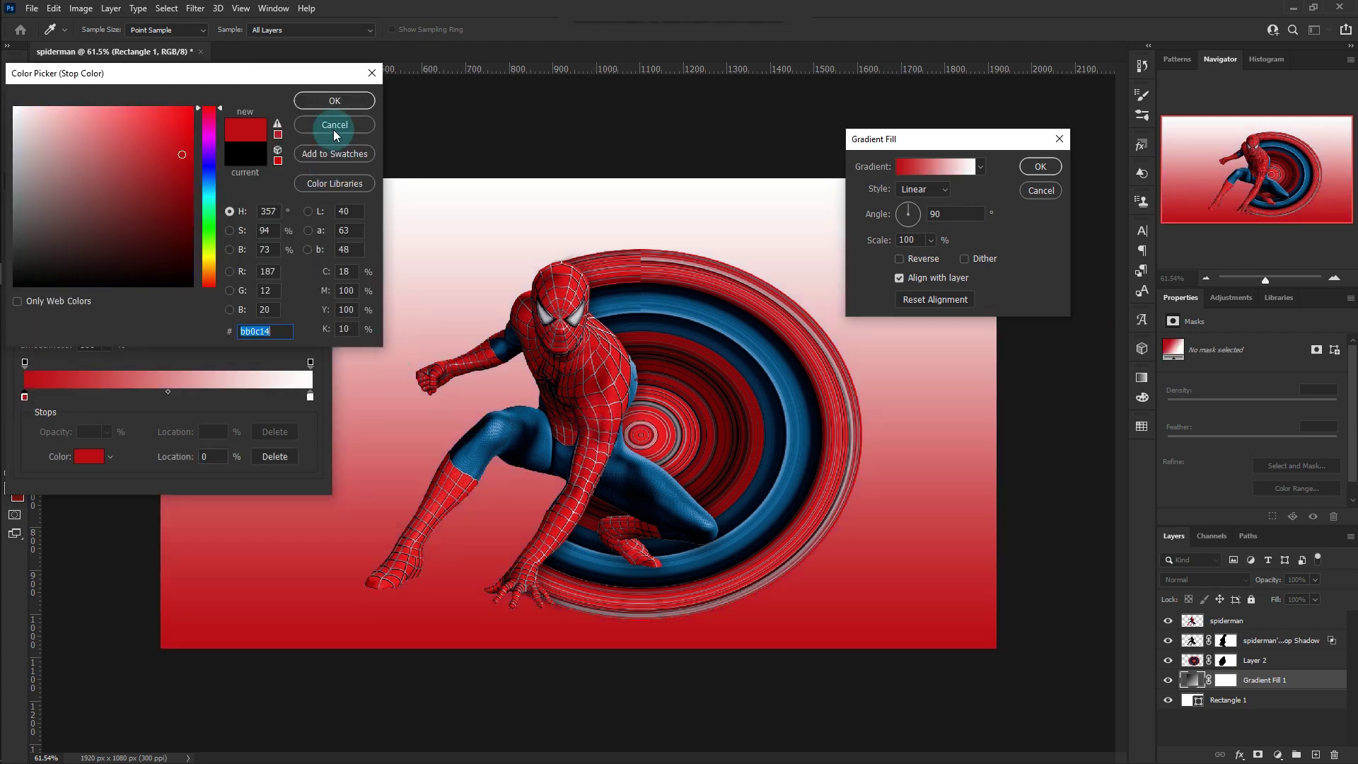
click(334, 101)
double_click(311, 397)
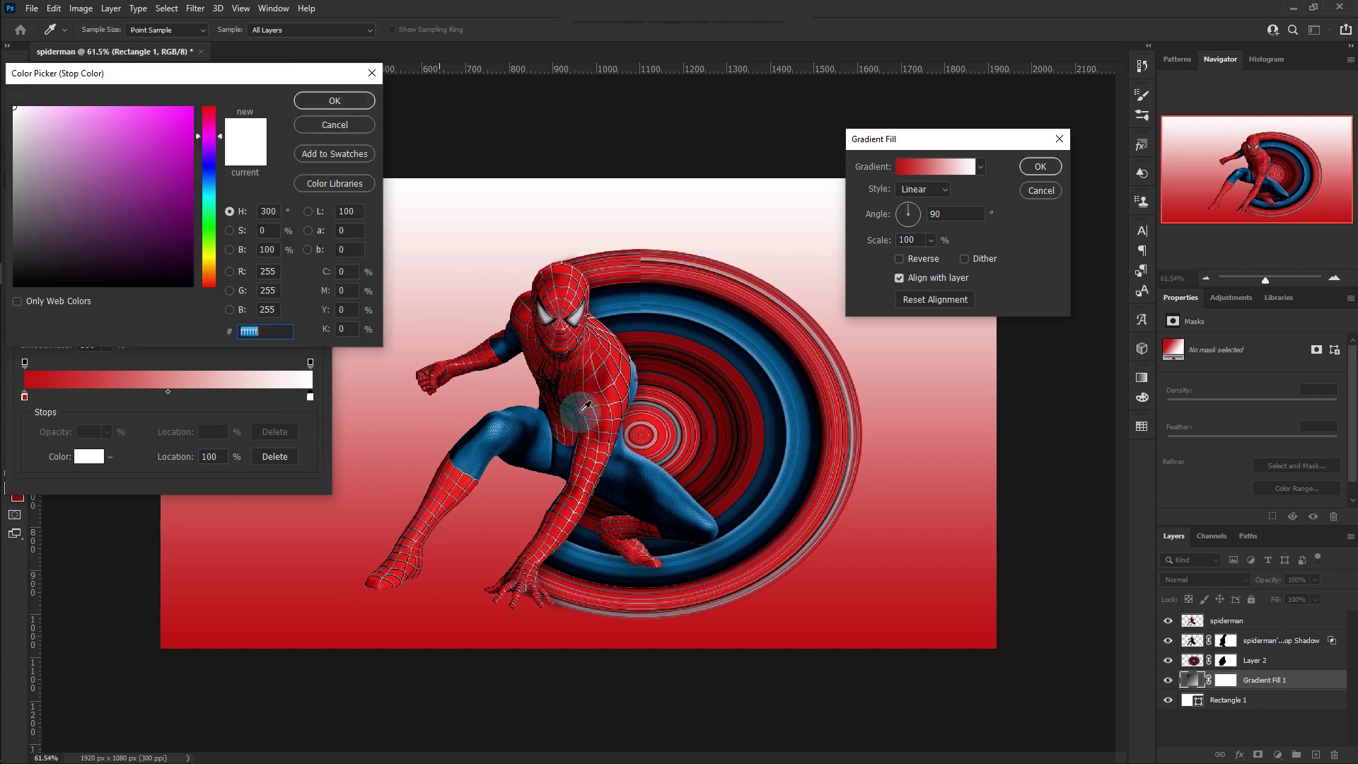
click(711, 382)
click(332, 102)
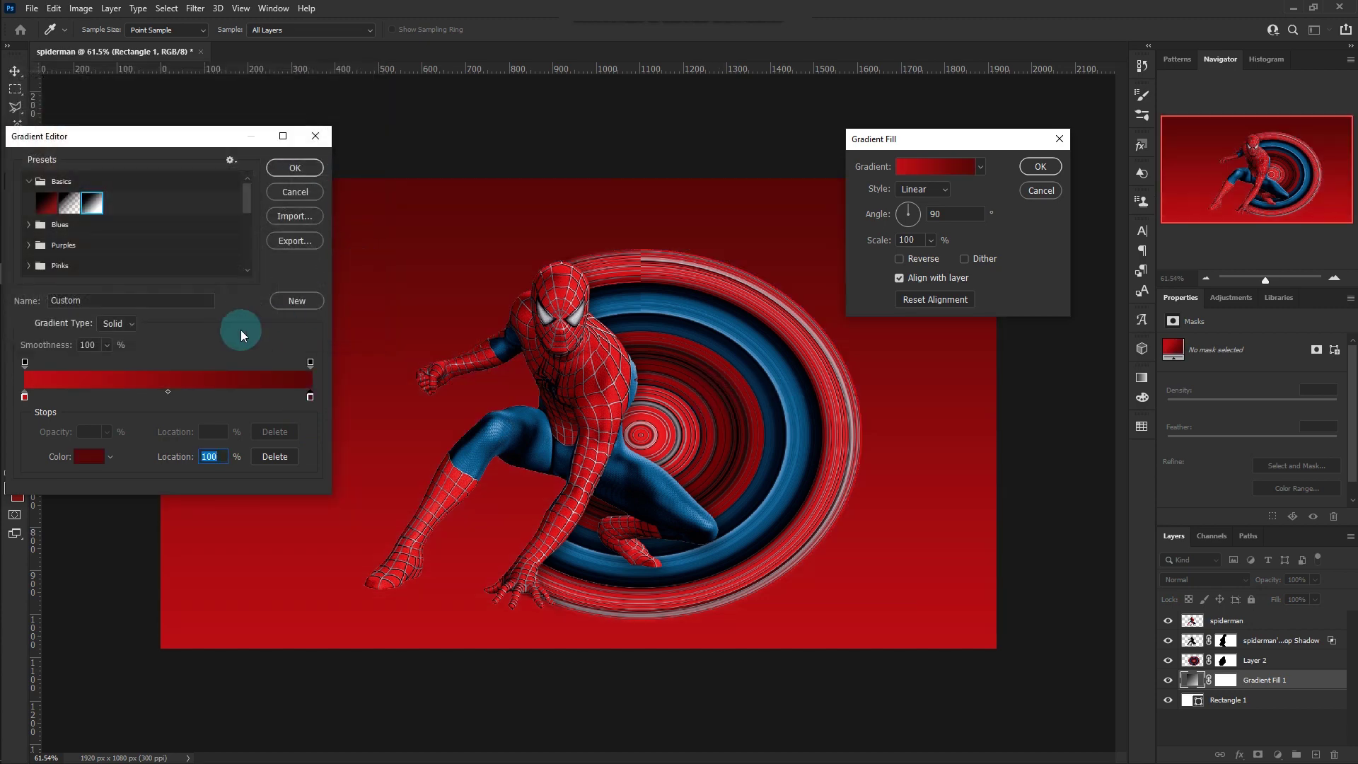
click(281, 170)
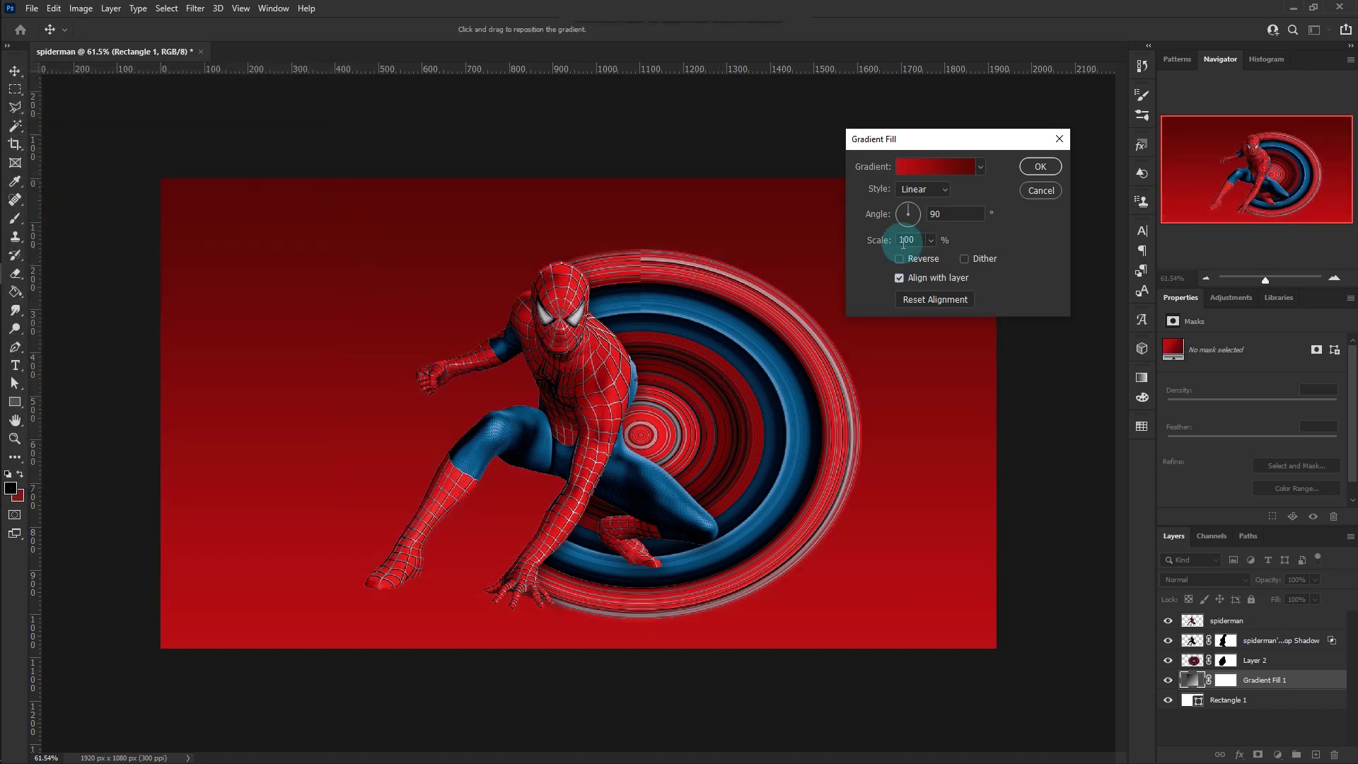
Step: Make the gradient Radial and apply the fill
click(932, 190)
click(914, 202)
click(952, 173)
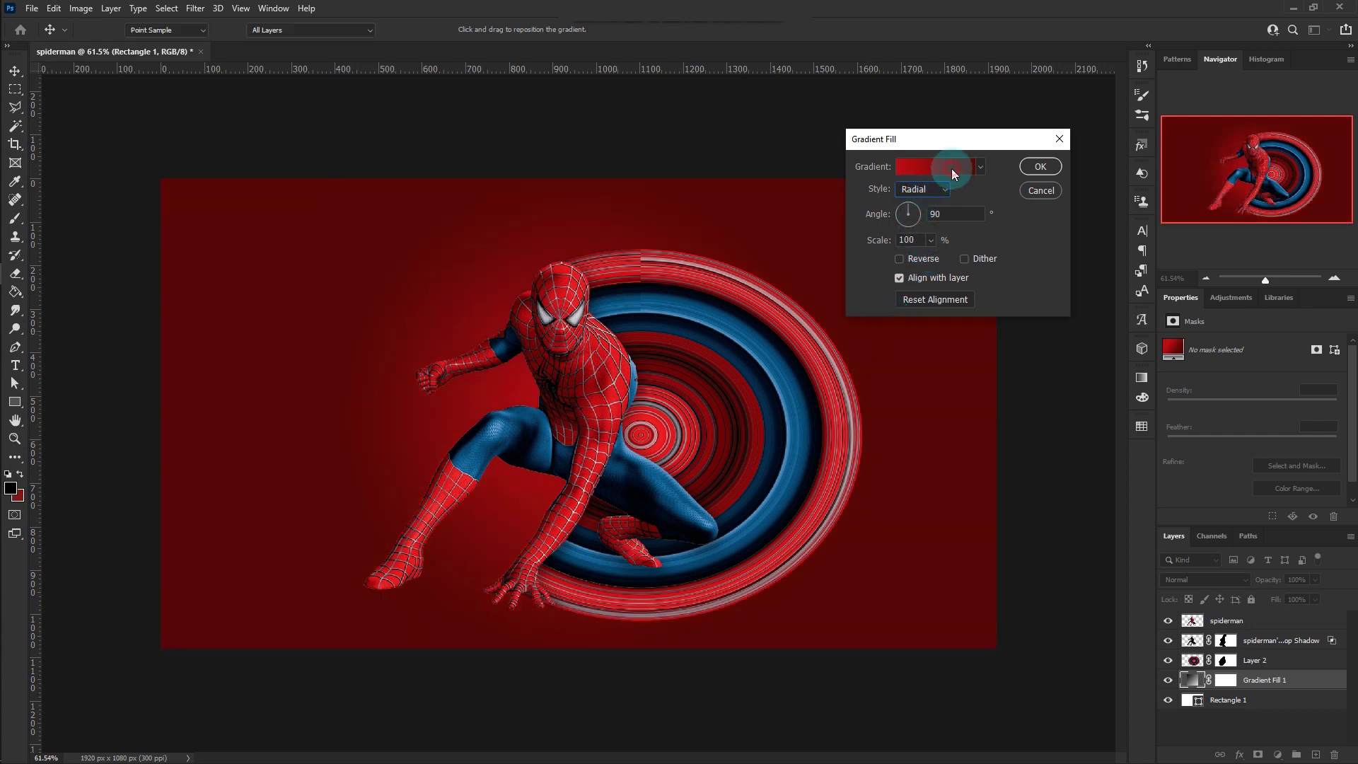
click(293, 172)
key(Return)
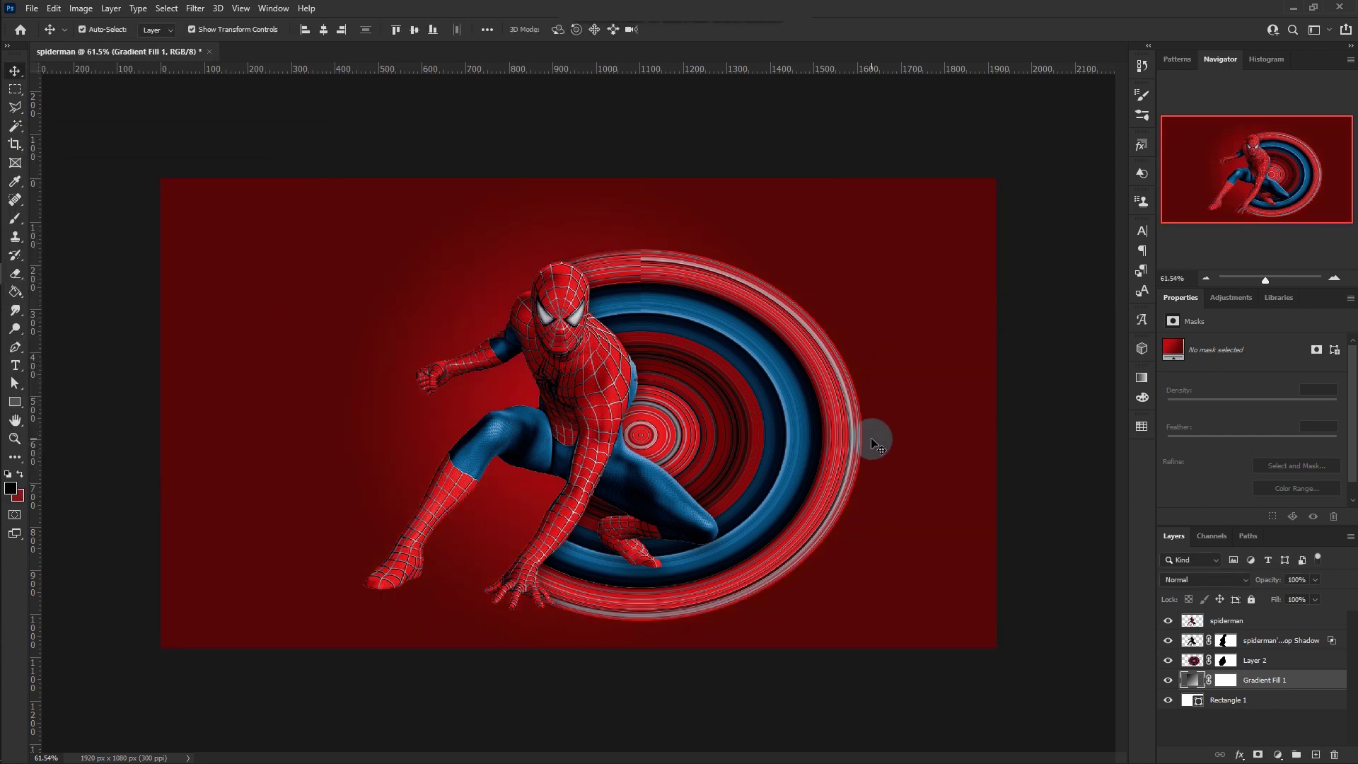
Step: Paint a dark soft brush dab on a new layer
click(1317, 754)
key(b)
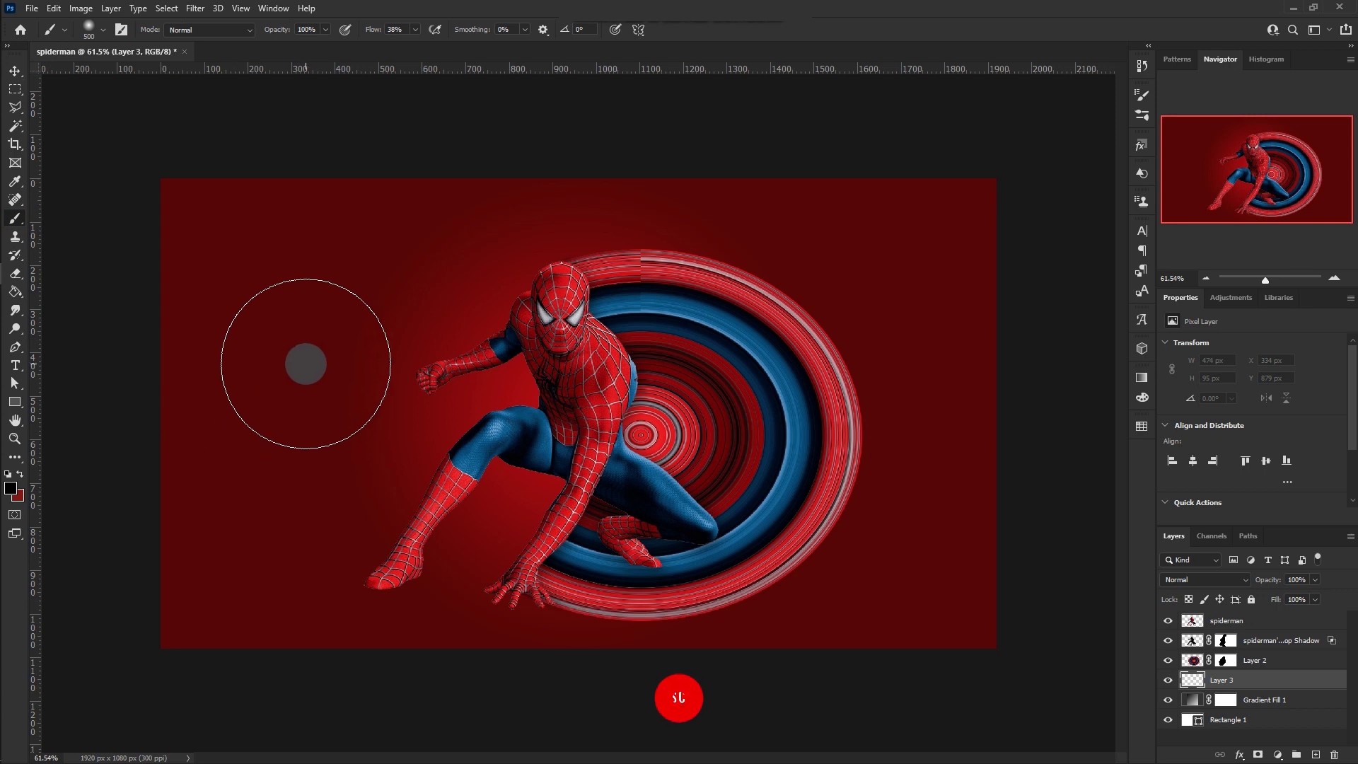
click(306, 364)
click(306, 364)
Step: Flatten, shrink and tilt the dab into a shadow under the left foot, with a copy under the hand
key(ctrl+t)
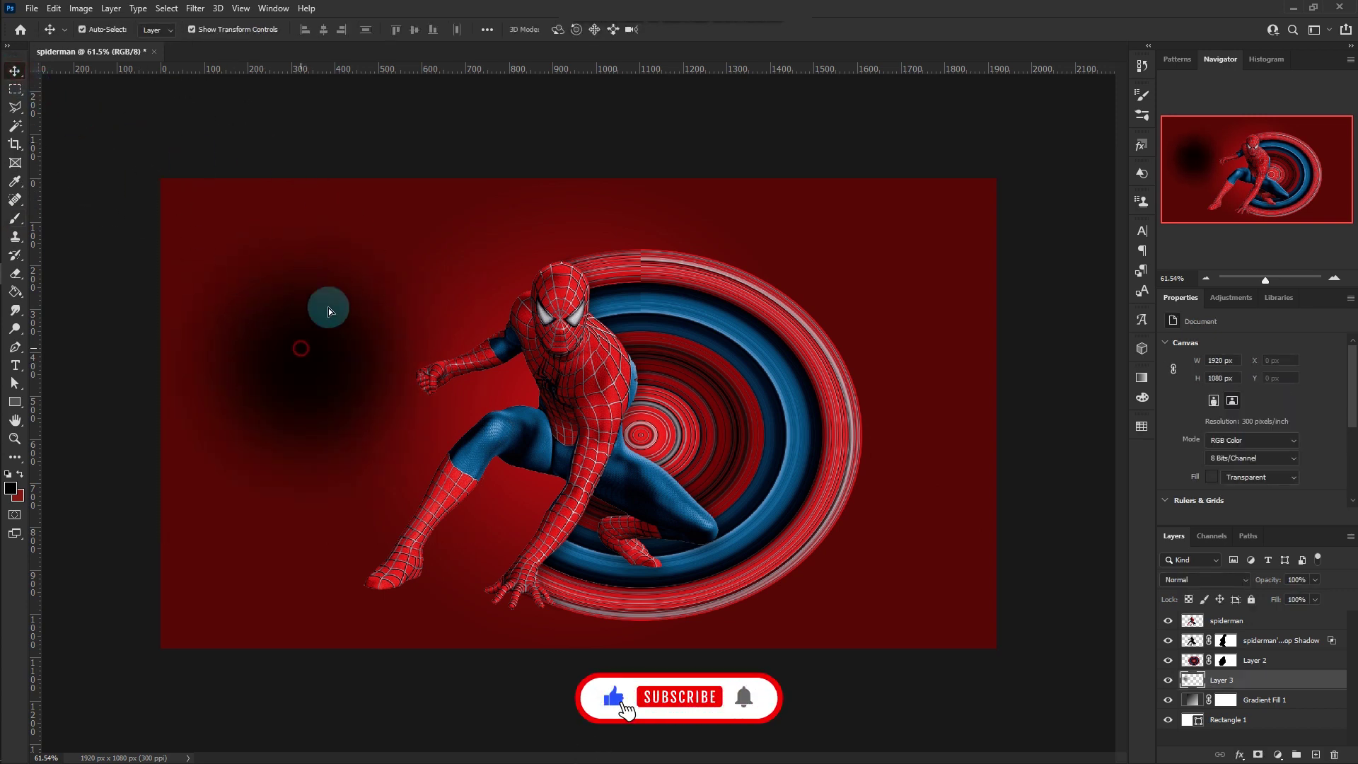
drag(323, 188, 327, 460)
drag(160, 461, 290, 487)
drag(373, 522, 391, 592)
drag(512, 556, 478, 560)
drag(409, 586, 417, 580)
click(703, 32)
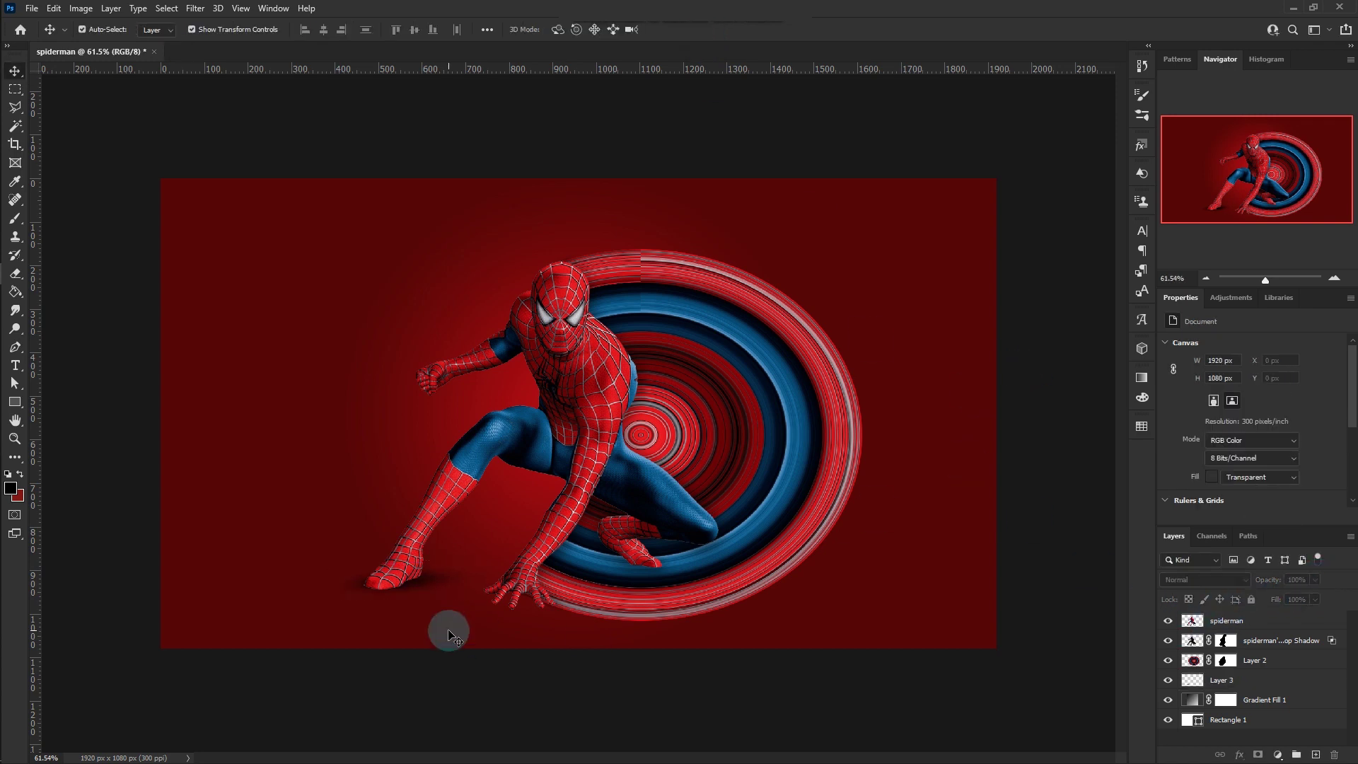
drag(418, 587, 542, 604)
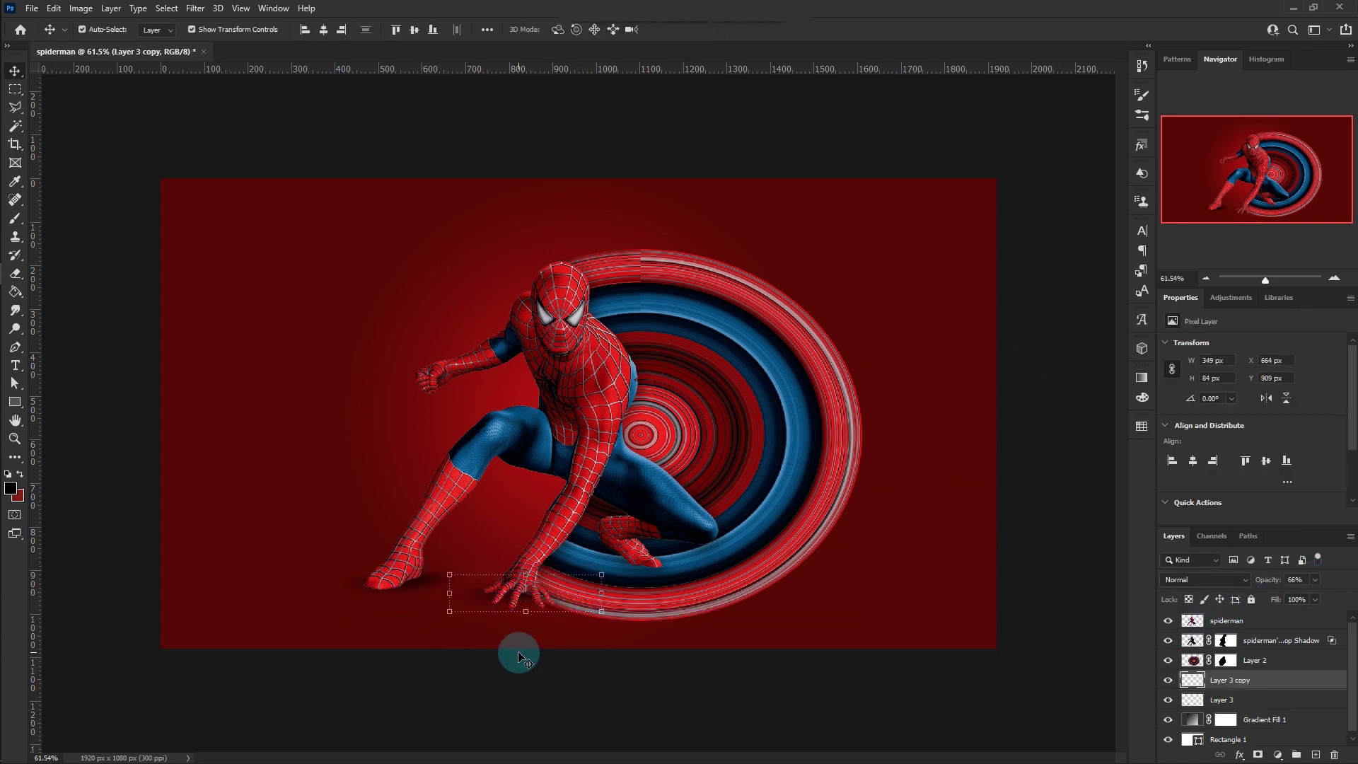
click(1266, 641)
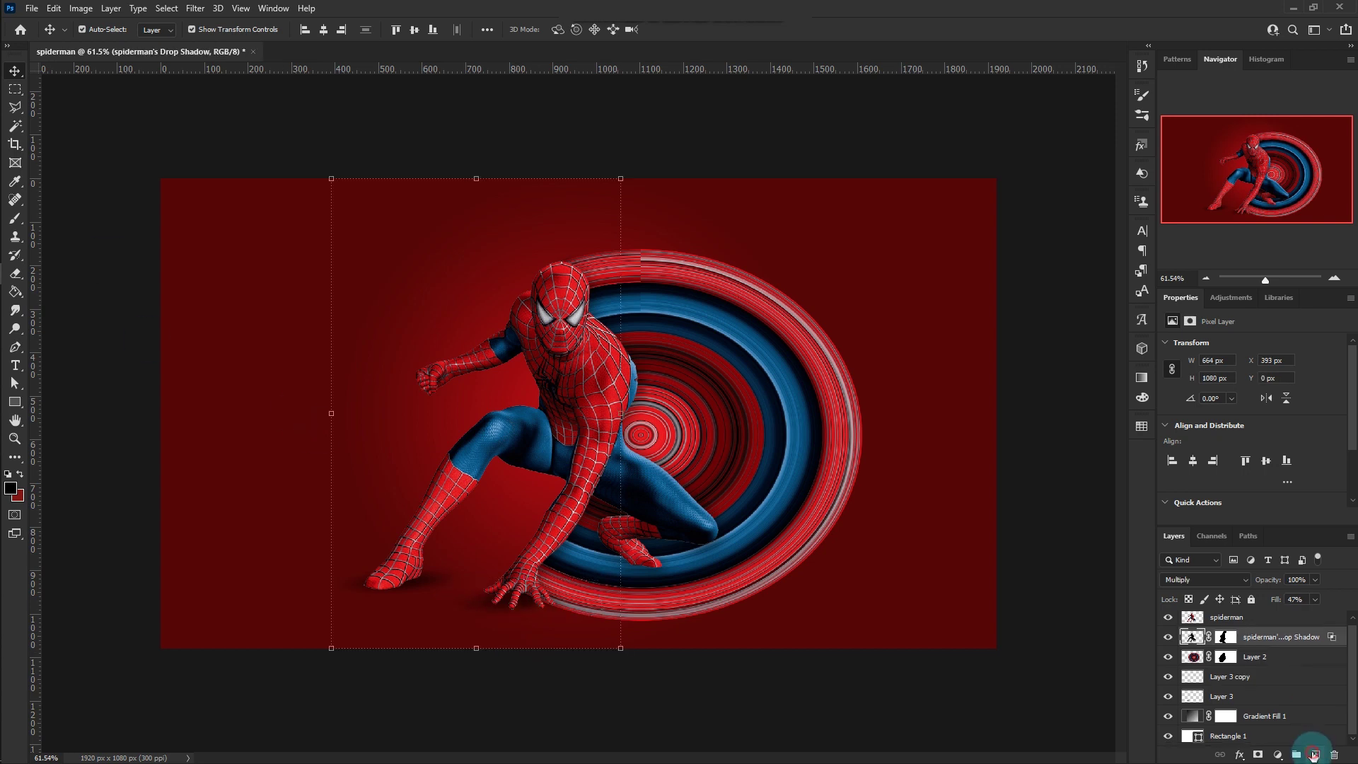
Step: Add a new layer for the glow and set the foreground colour to white
click(1313, 754)
click(11, 488)
drag(60, 128, 9, 103)
click(333, 101)
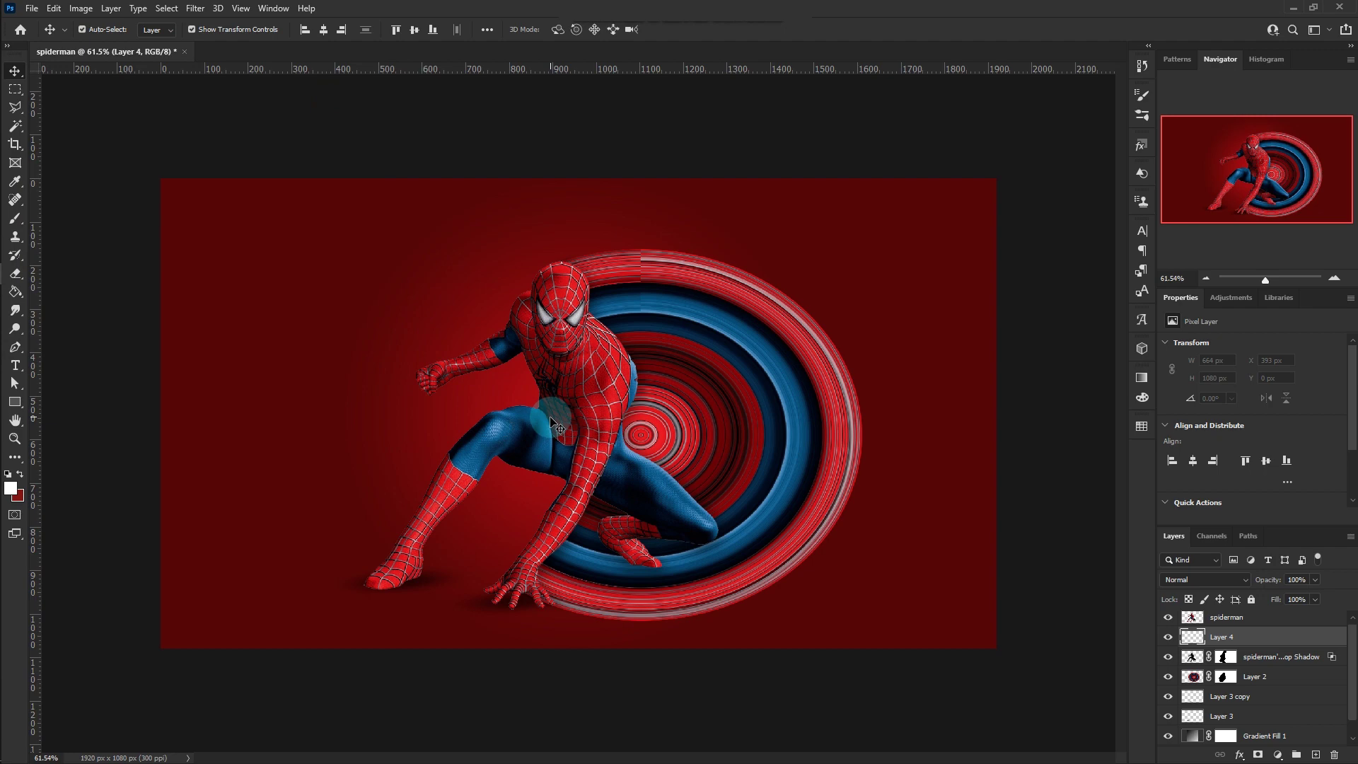
Step: Paint a large soft white glow across the upper-right of the swirl
scroll(675, 448, up, 3)
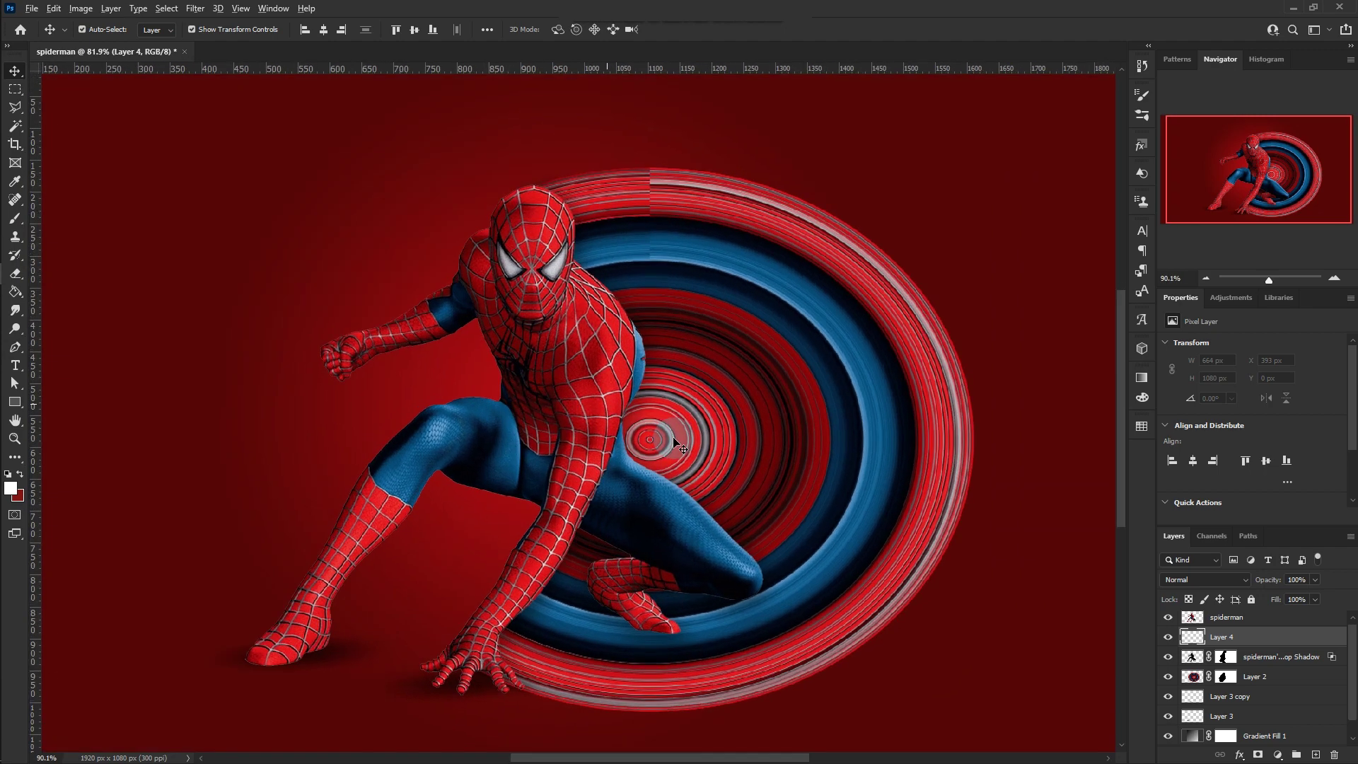
click(24, 216)
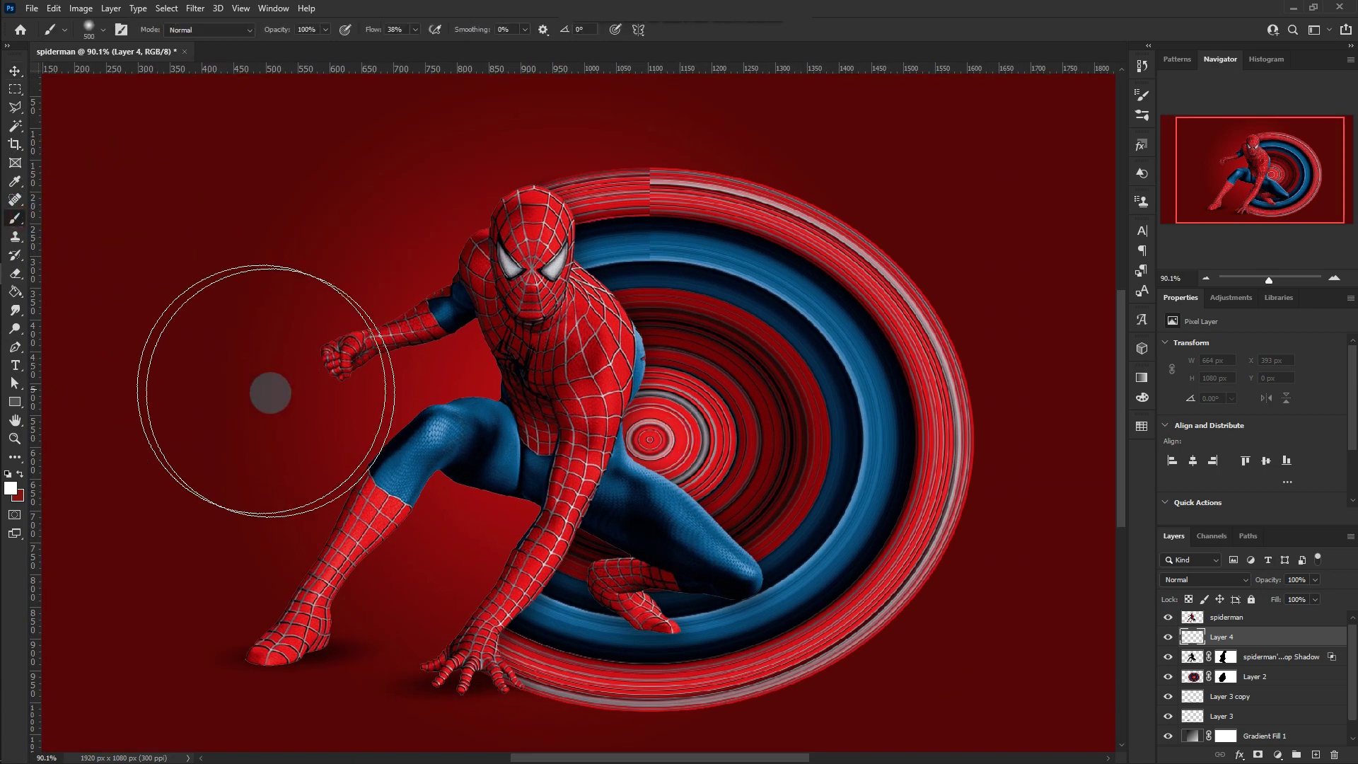
click(103, 29)
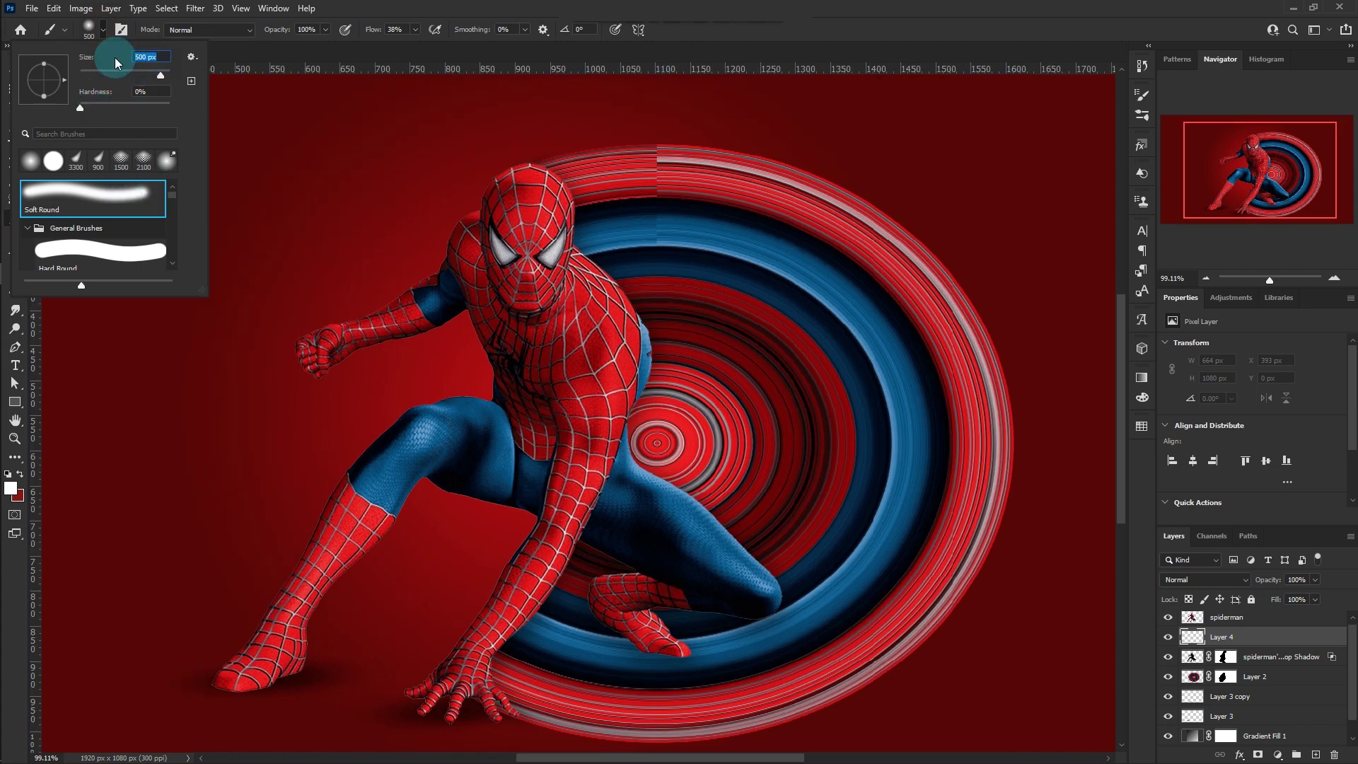
click(216, 149)
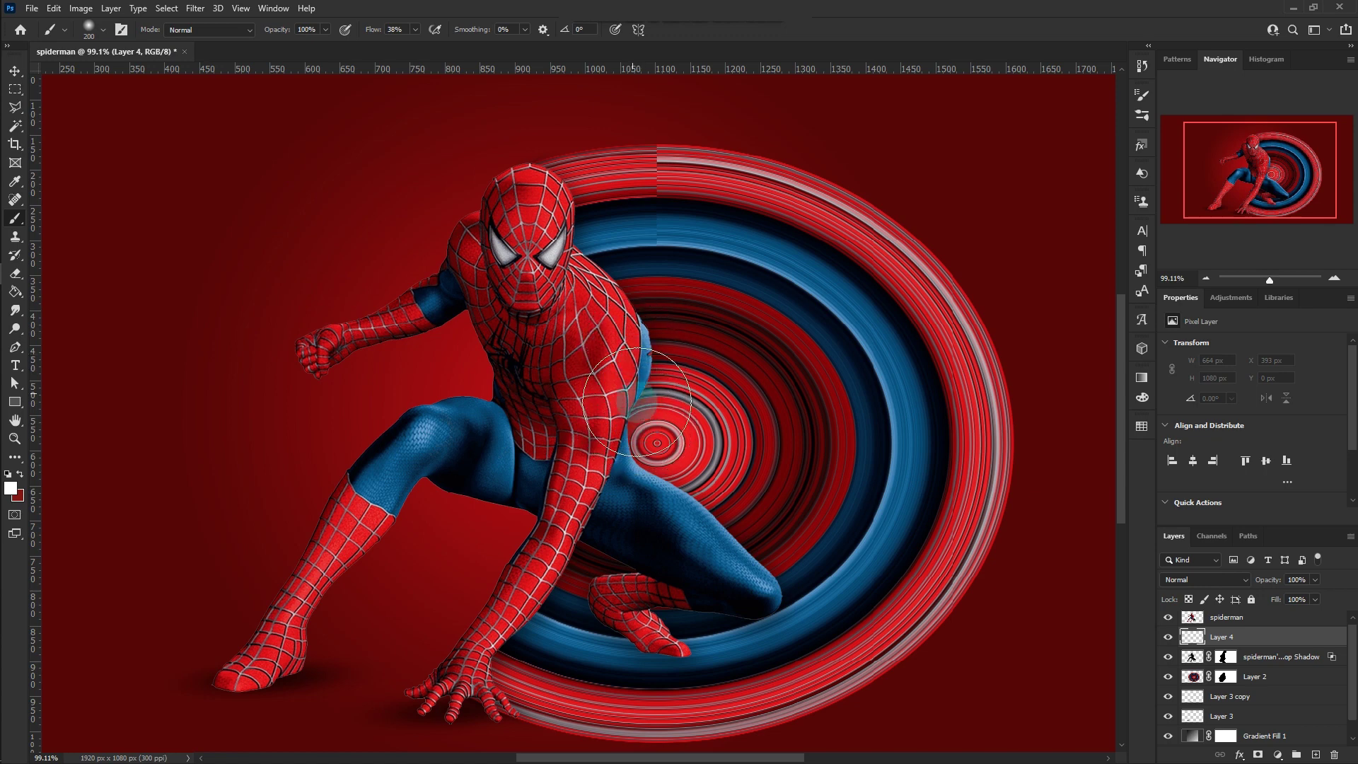
mouse_move(638, 437)
mouse_down()
mouse_move(805, 375)
mouse_move(943, 295)
mouse_up()
drag(676, 414, 890, 315)
Step: Move the glow layer above the swirl layer and clip it to the swirl
click(23, 78)
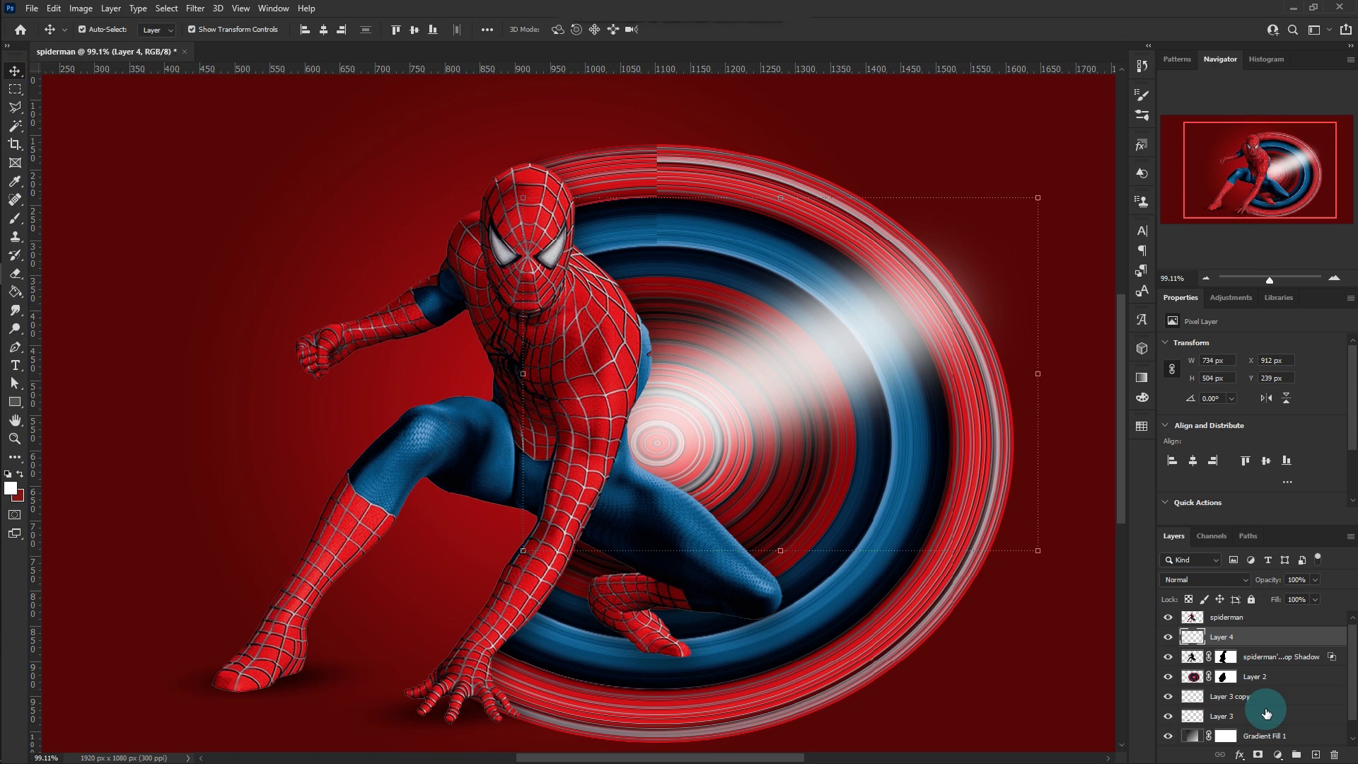
right_click(1268, 648)
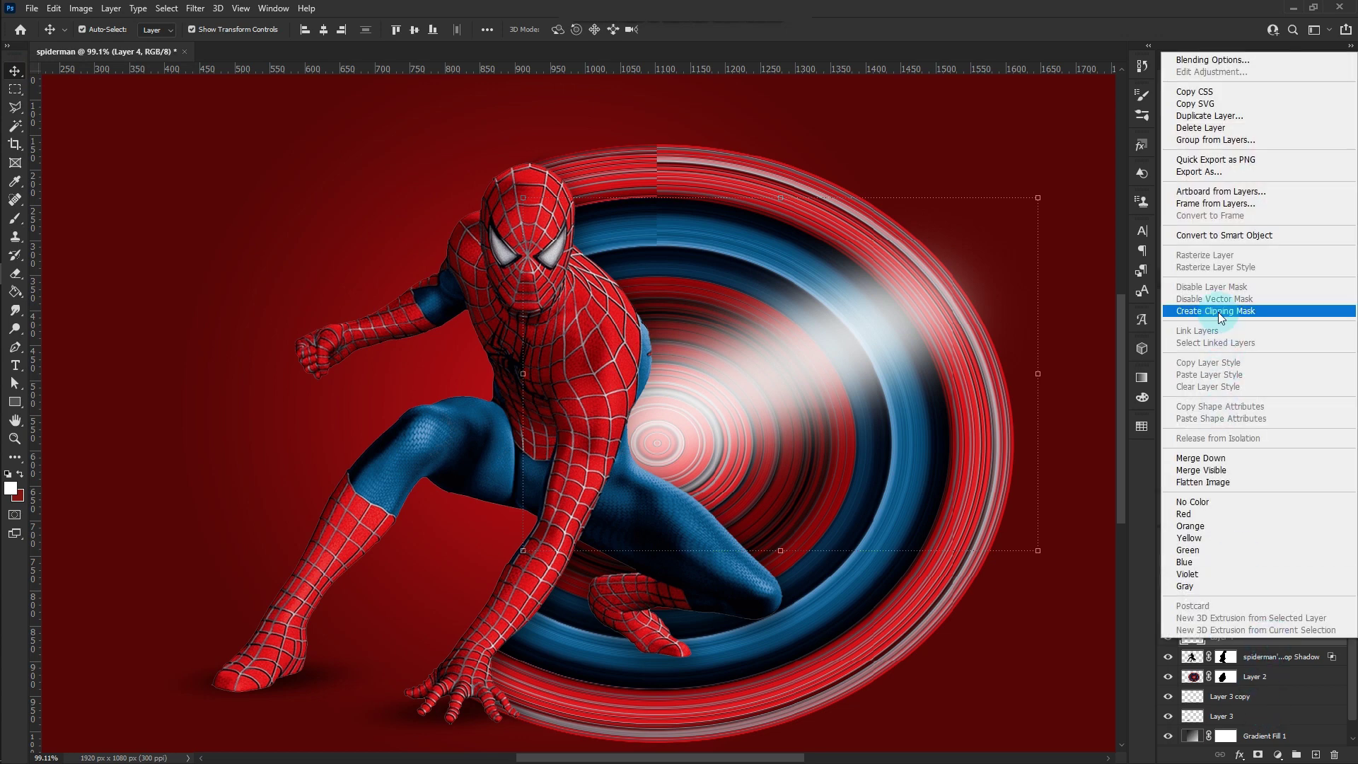
click(1098, 440)
drag(1254, 641, 1261, 655)
right_click(1261, 655)
click(1204, 330)
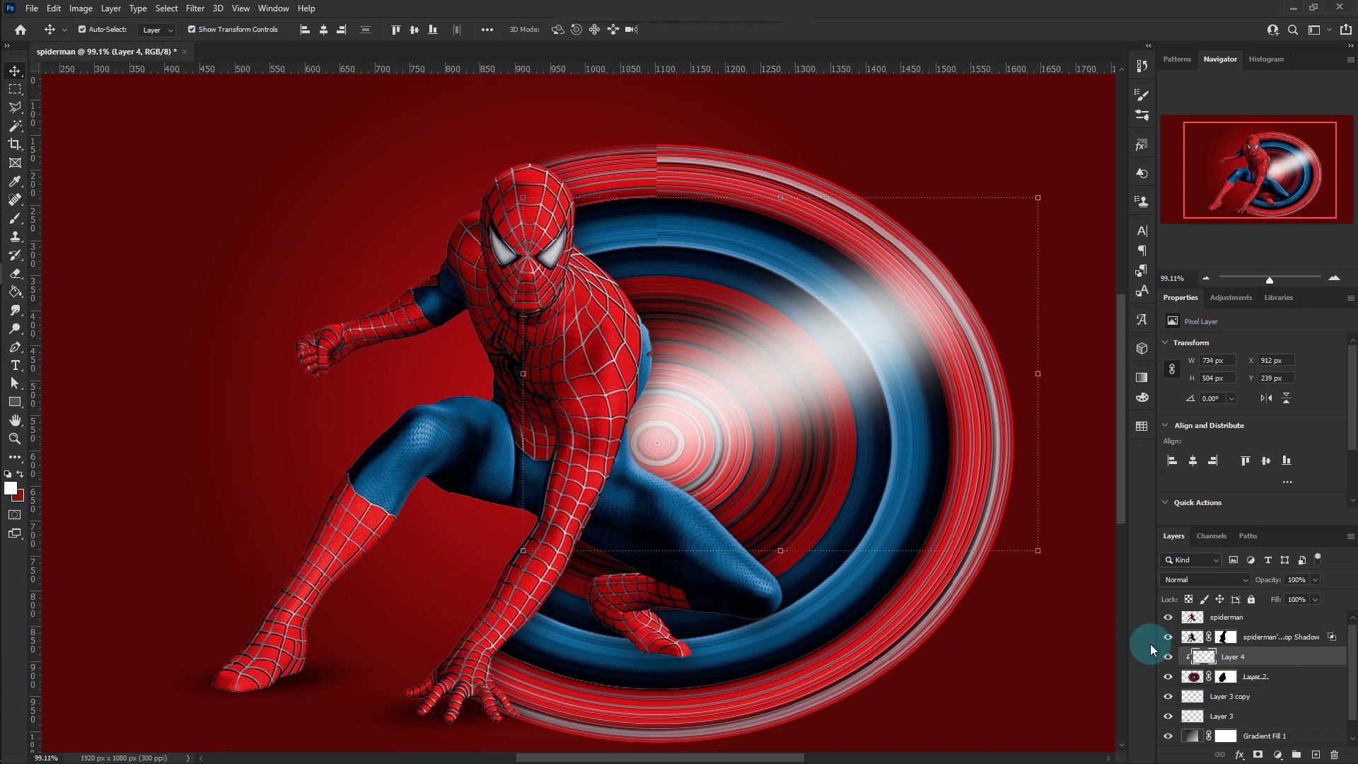
Step: Blend the glow as Overlay at 96% opacity and stamp all visible layers into a new layer
click(1244, 585)
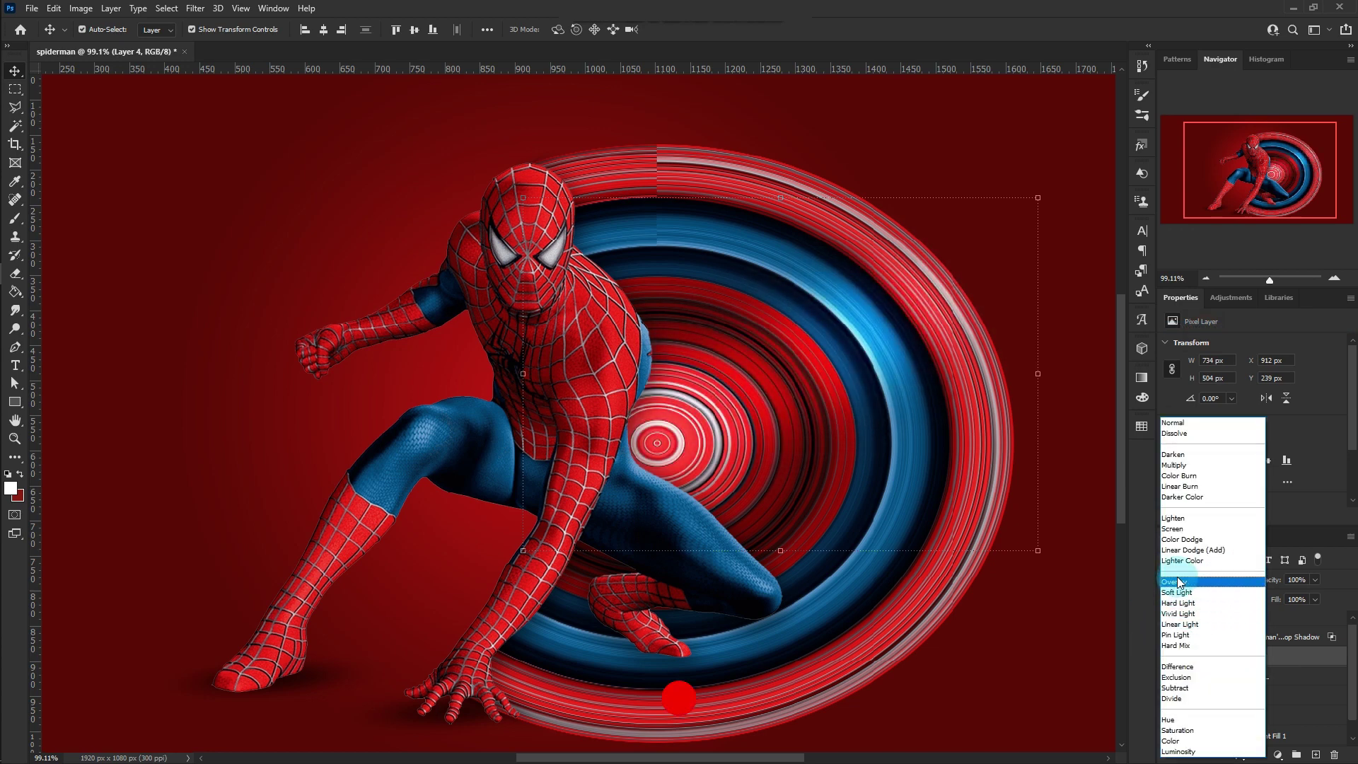
click(1177, 582)
click(1315, 581)
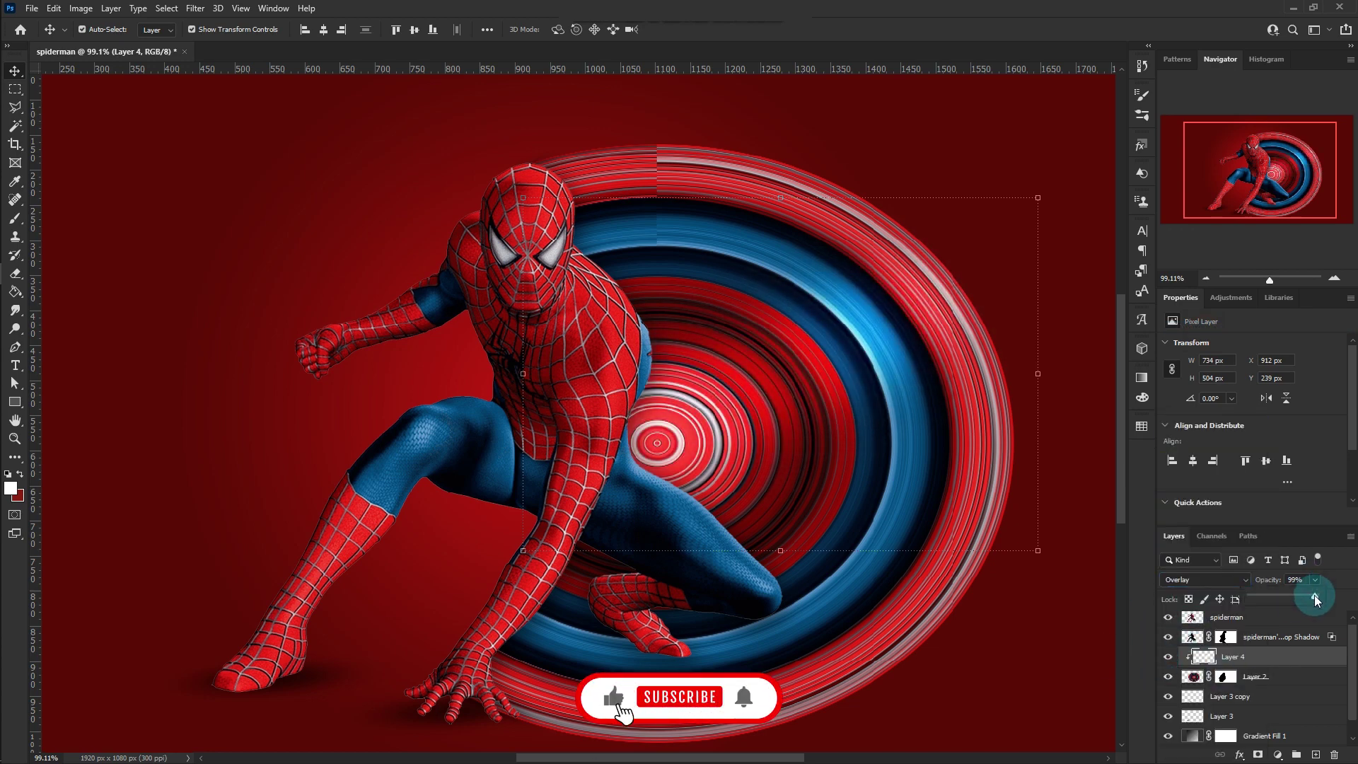
drag(1315, 599, 1313, 600)
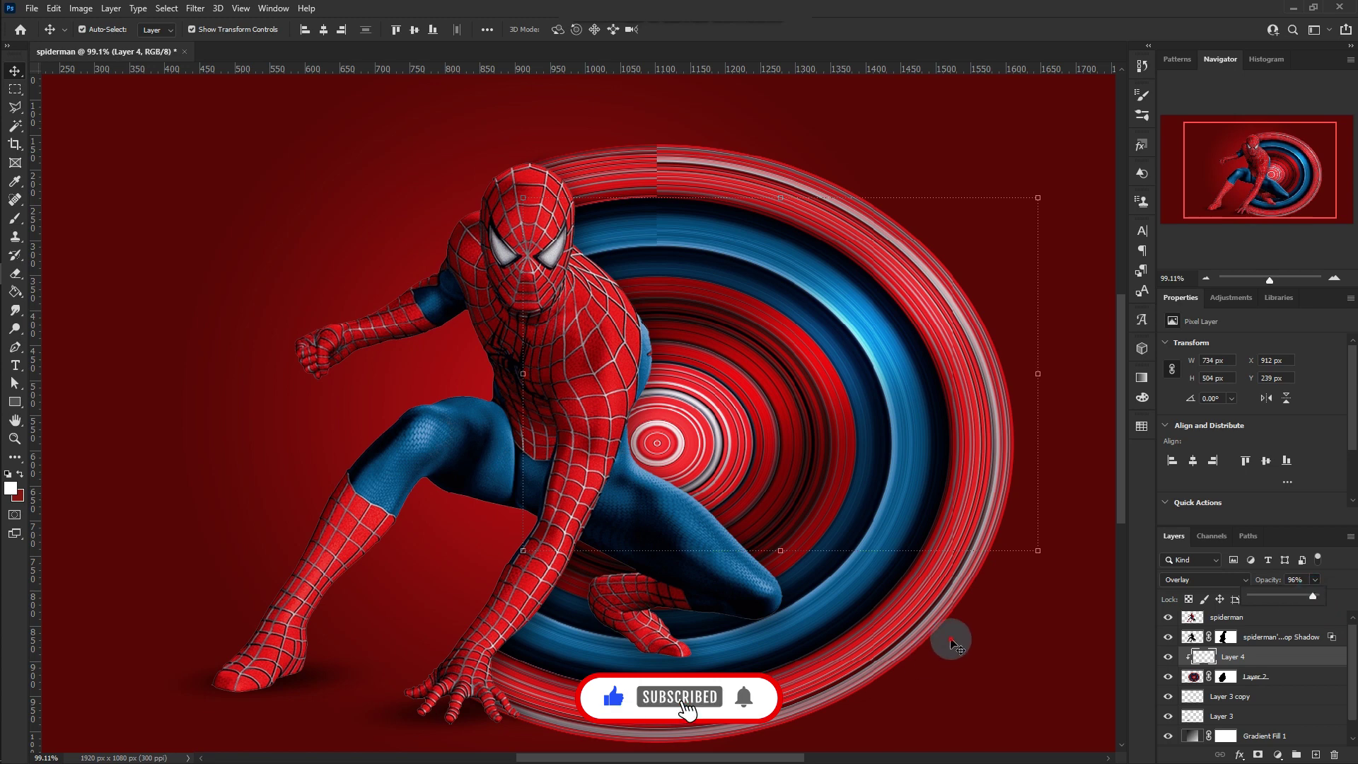
key(ctrl+shift+alt+e)
key(ctrl+0)
Step: In the Camera Raw Filter, set Exposure +0.40, Contrast +21, Clarity +41 and Vibrance +20
click(195, 8)
click(227, 106)
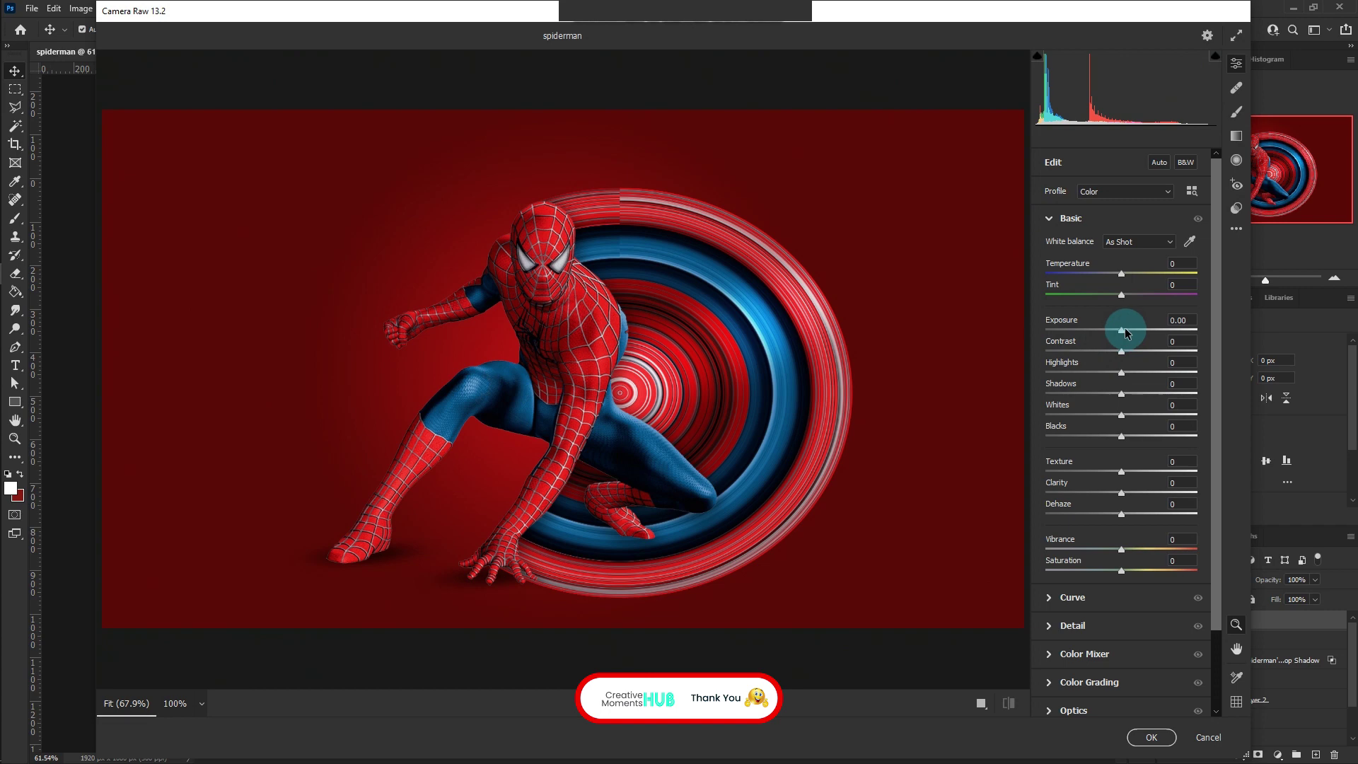
drag(1122, 331, 1147, 374)
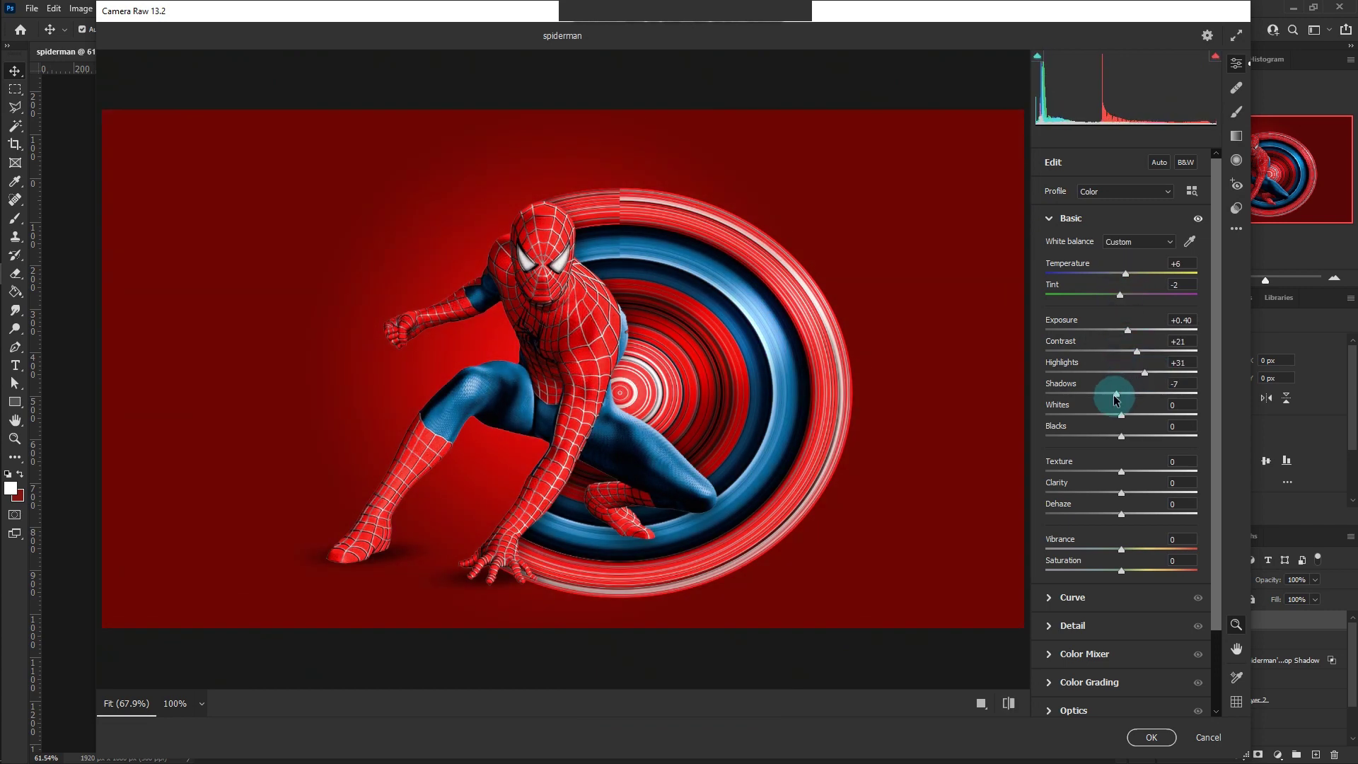
mouse_move(1123, 419)
mouse_down()
mouse_move(1114, 435)
mouse_move(1147, 437)
mouse_move(1132, 417)
mouse_up()
drag(1122, 494, 1153, 493)
drag(1124, 549, 1138, 550)
drag(1123, 571, 1126, 571)
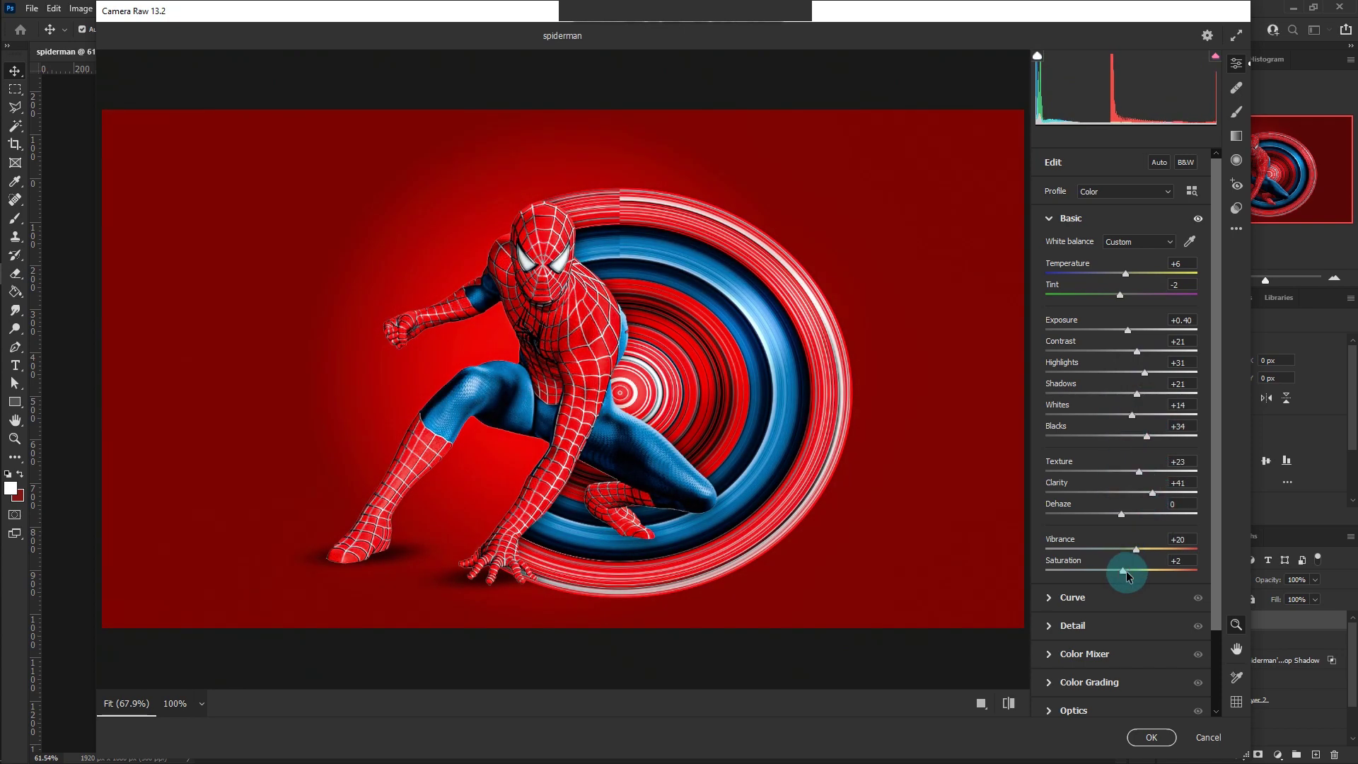
Step: Add a darkening vignette, lower the tone curve's shadows slightly, and apply the Camera Raw edits
scroll(1085, 591, down, 3)
click(1068, 675)
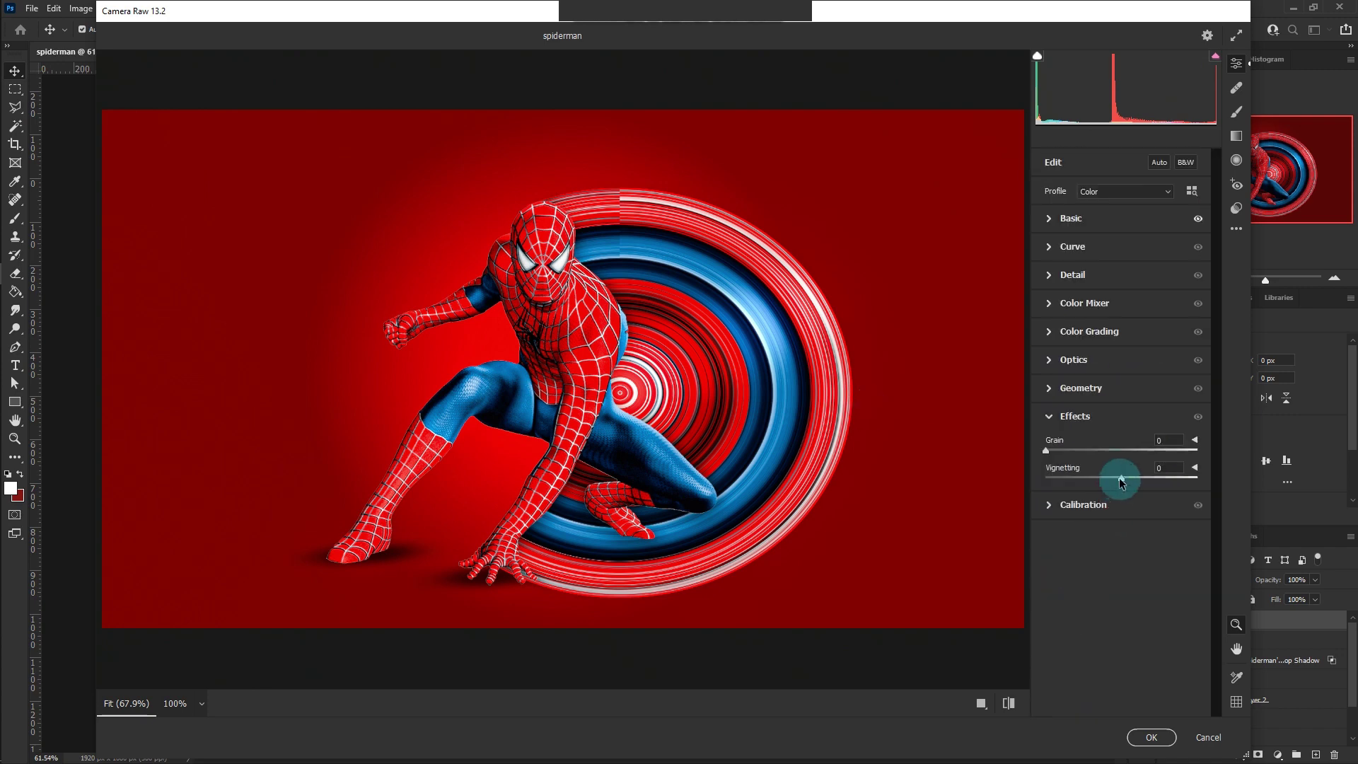
drag(1122, 477, 1108, 478)
click(1073, 246)
click(1123, 527)
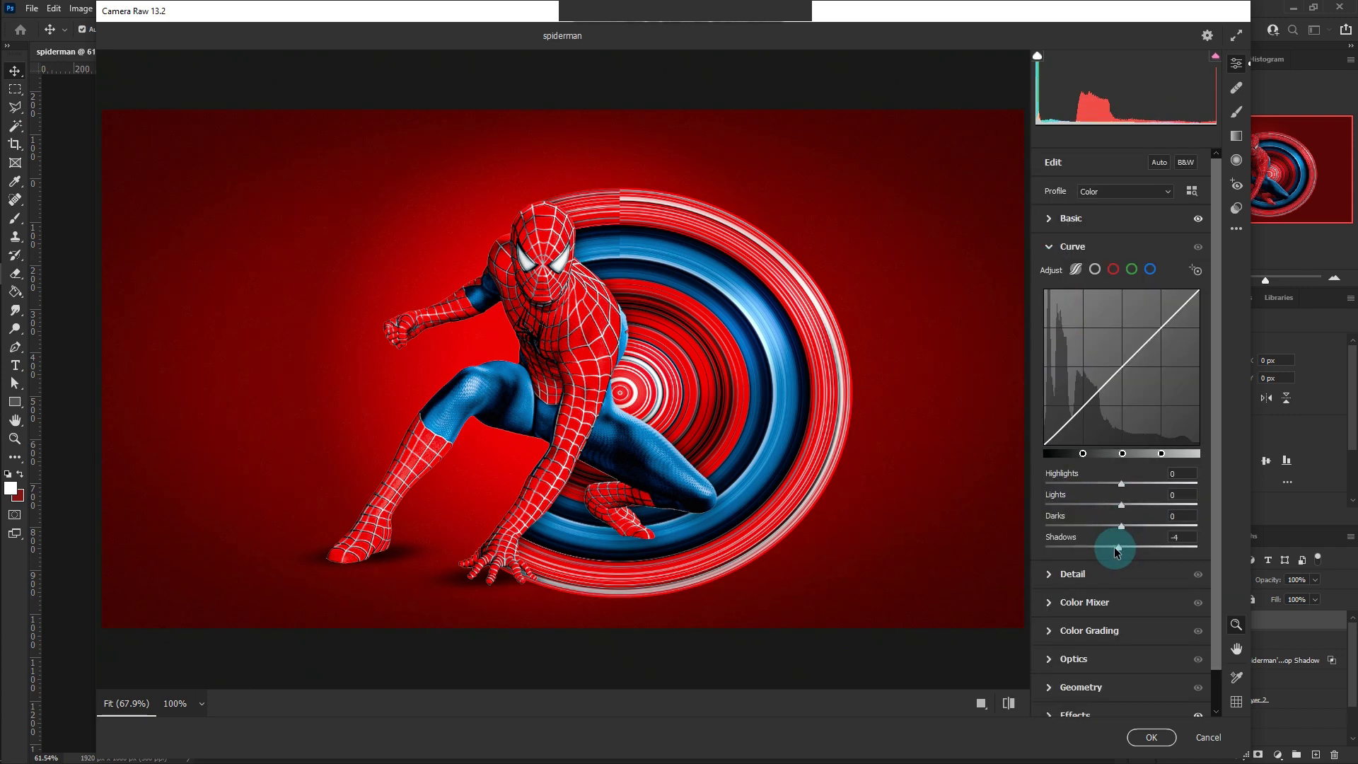
click(1152, 737)
scroll(543, 499, up, 2)
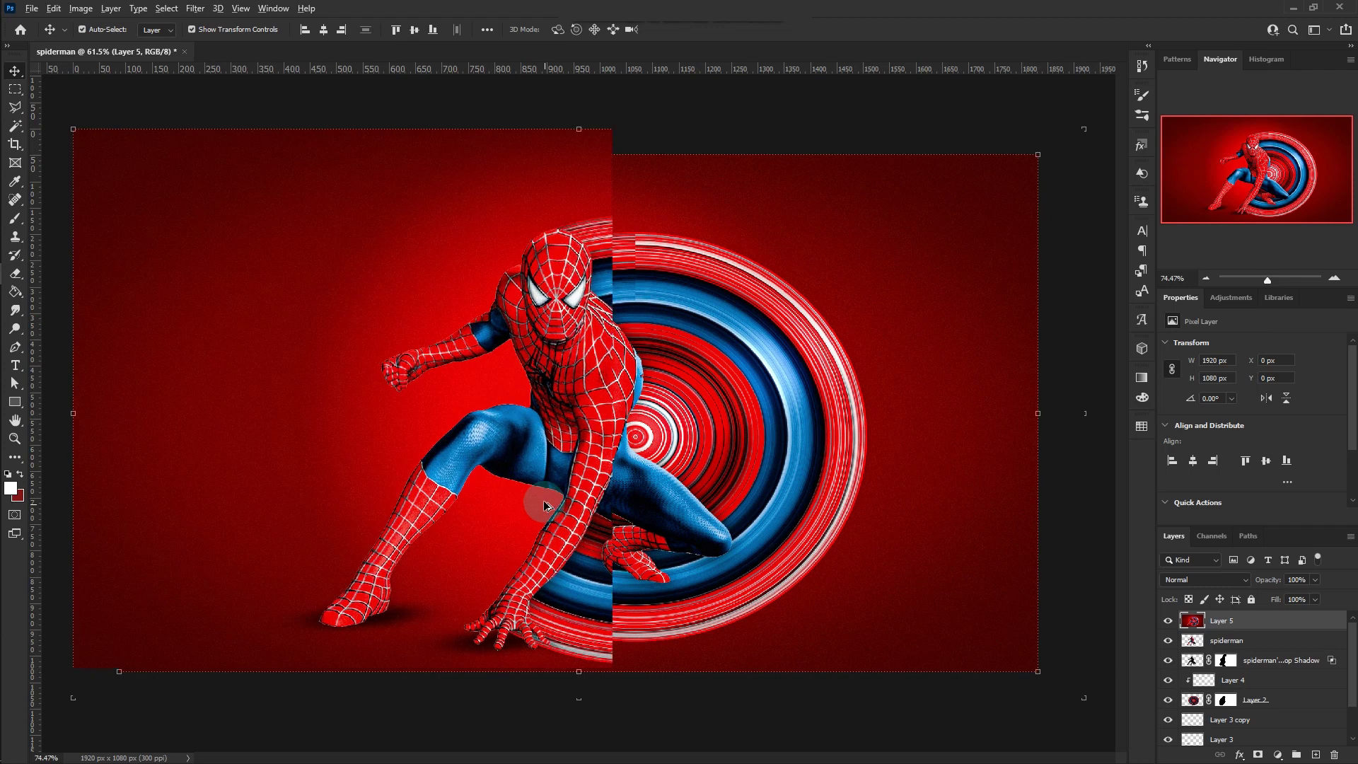
scroll(544, 499, up, 2)
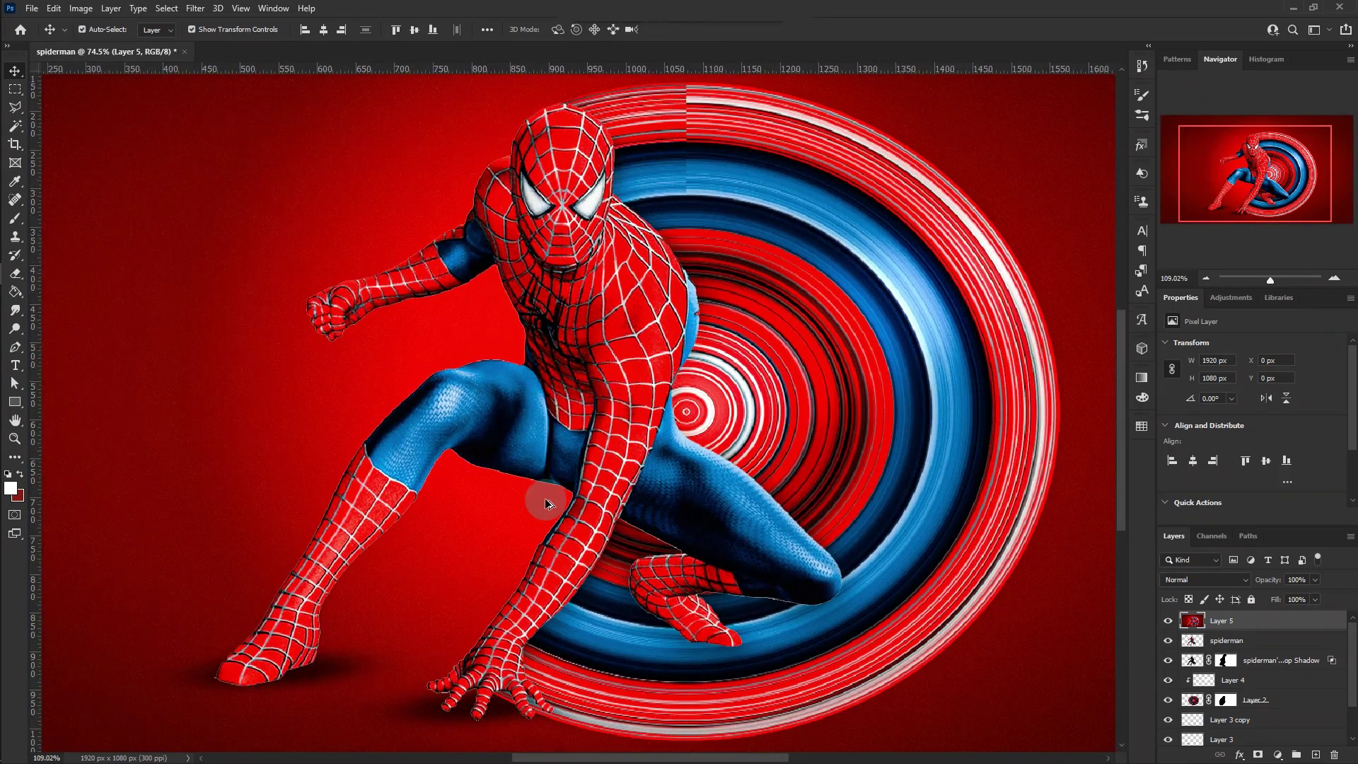